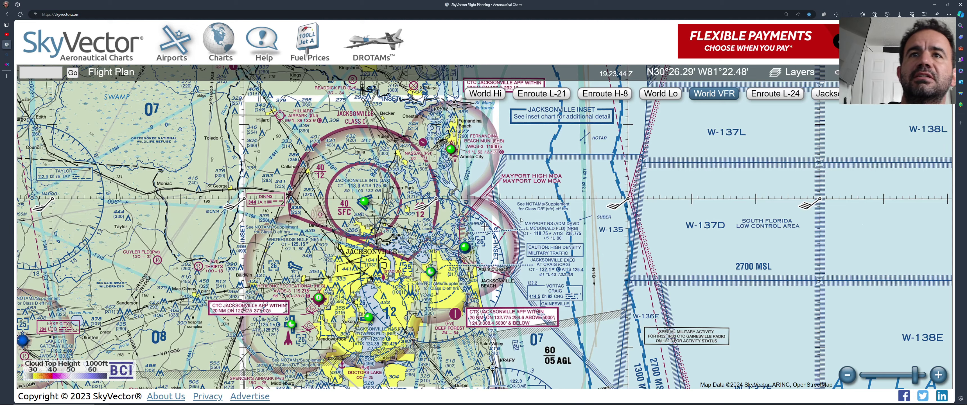
Examine the VFR chart and the station weather along the coast between Jacksonville Craig and Hilton Head.
{"action": "scroll", "coordinate": [492, 217], "scroll_direction": "down", "scroll_amount": 1}
{"action": "left_click_drag", "start_coordinate": [475, 230], "coordinate": [465, 314]}
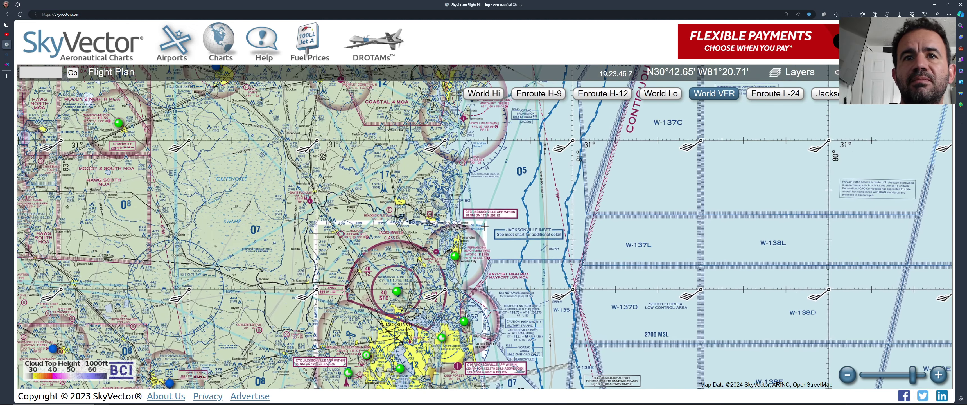
{"action": "mouse_move", "coordinate": [440, 334]}
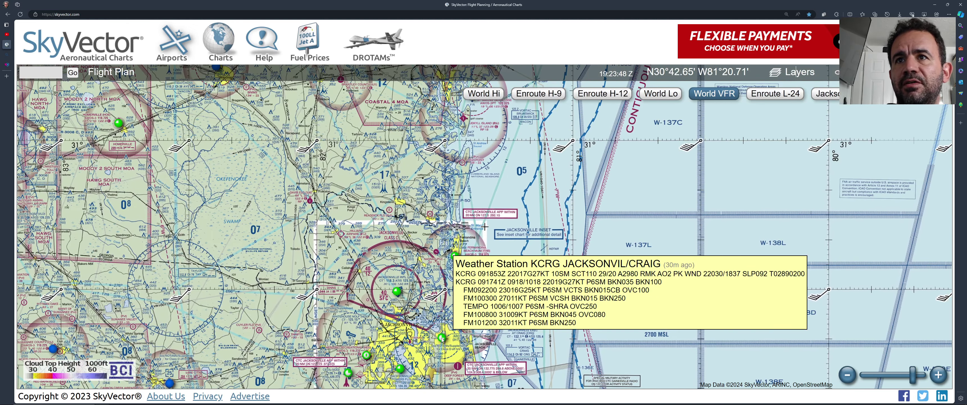
{"action": "left_click_drag", "start_coordinate": [546, 139], "coordinate": [498, 310]}
{"action": "scroll", "coordinate": [516, 259], "scroll_direction": "down", "scroll_amount": 1}
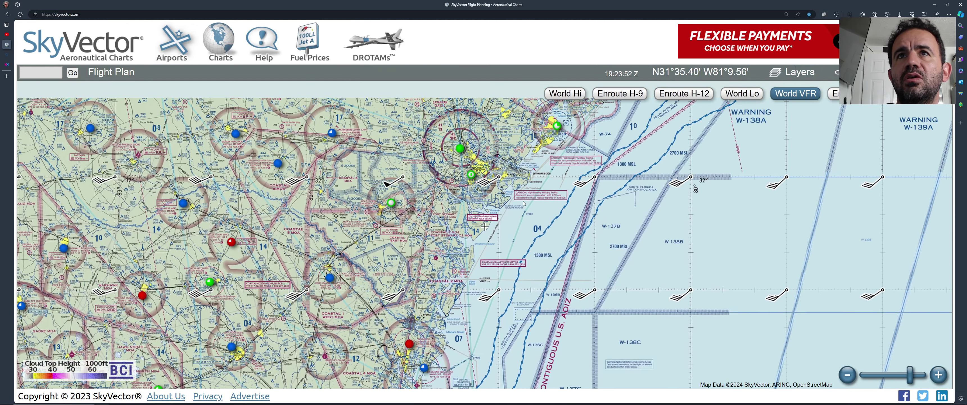
{"action": "mouse_move", "coordinate": [558, 128]}
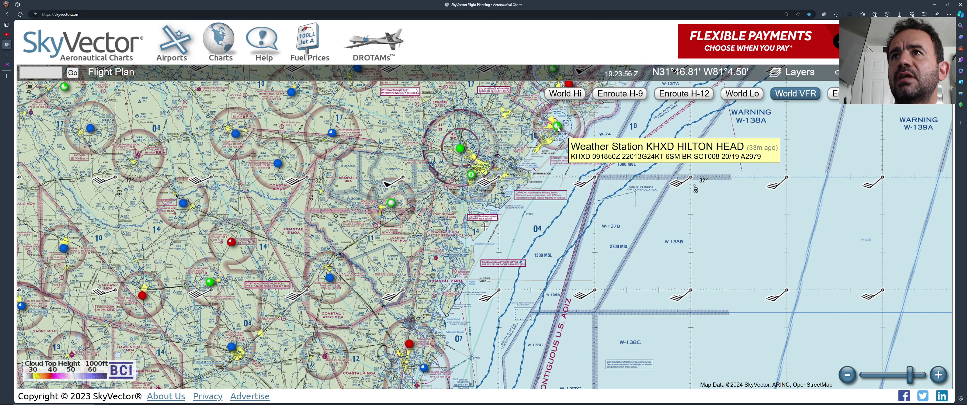
{"action": "left_click_drag", "start_coordinate": [499, 337], "coordinate": [528, 190]}
{"action": "left_click_drag", "start_coordinate": [492, 355], "coordinate": [519, 215]}
{"action": "mouse_move", "coordinate": [456, 267]}
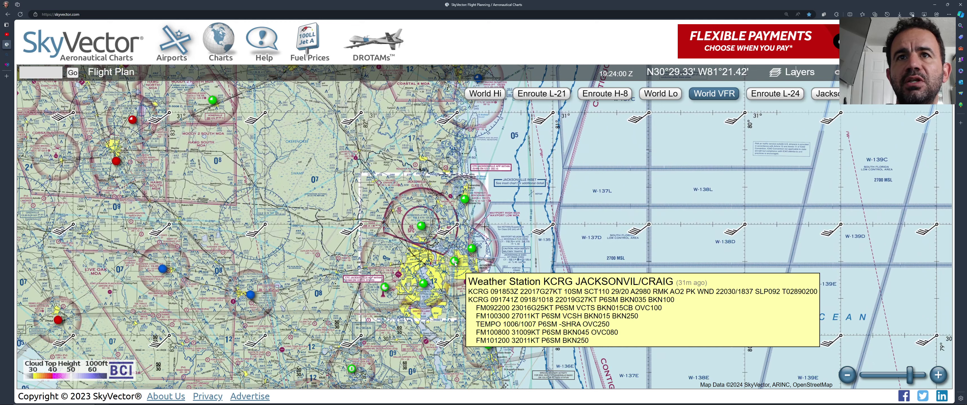
Add Jacksonville Exec at Craig (KCRG) to the flight plan as the departure airport.
{"action": "scroll", "coordinate": [455, 263], "scroll_direction": "up", "scroll_amount": 1}
{"action": "scroll", "coordinate": [456, 263], "scroll_direction": "up", "scroll_amount": 1}
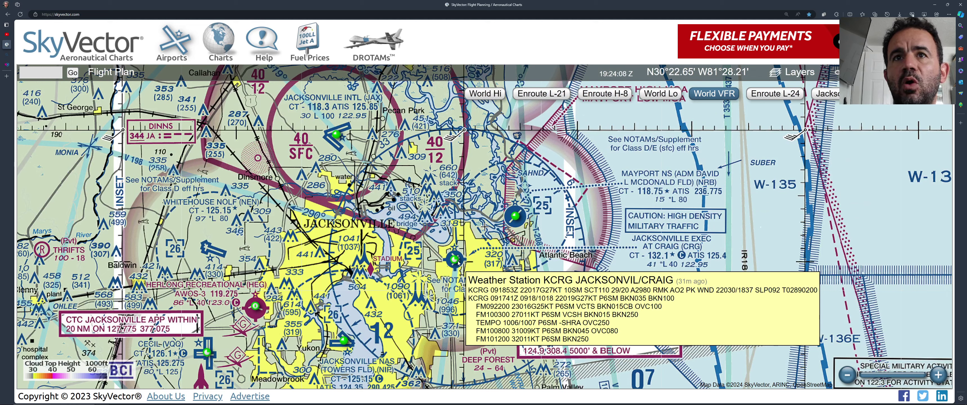
{"action": "left_click", "coordinate": [456, 262]}
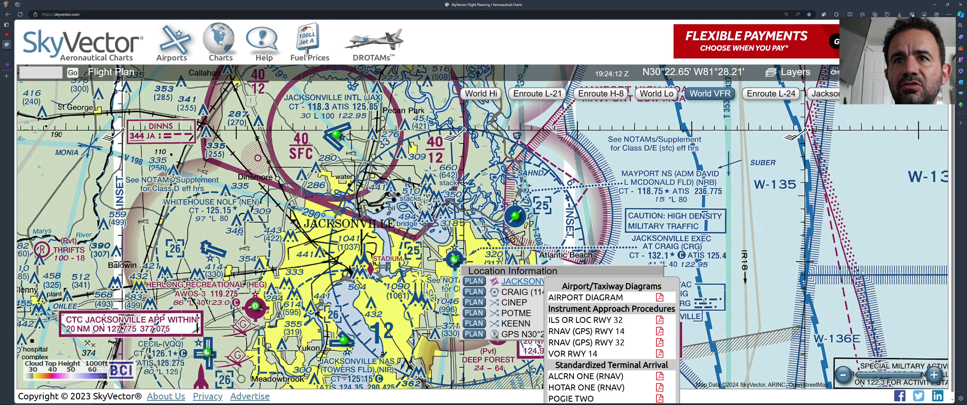
{"action": "left_click", "coordinate": [474, 281]}
{"action": "mouse_move", "coordinate": [455, 262]}
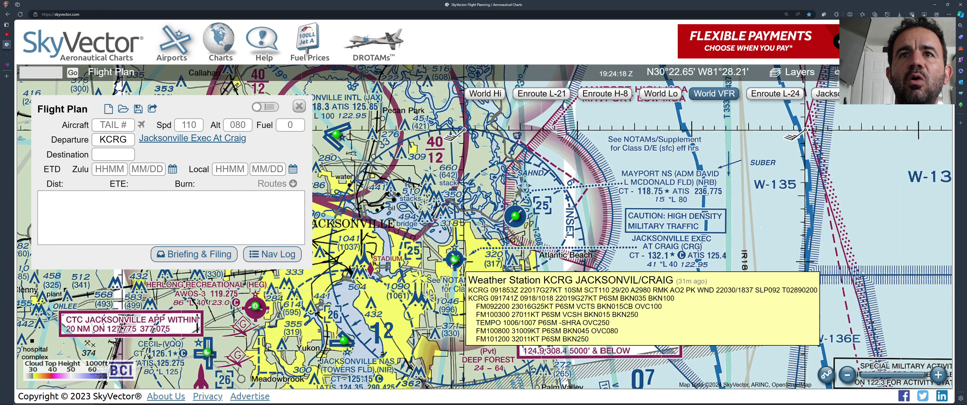
Locate Hilton Head (KHXD) on the chart and add it to the flight plan as the destination.
{"action": "left_click_drag", "start_coordinate": [531, 166], "coordinate": [479, 293]}
{"action": "left_click_drag", "start_coordinate": [551, 155], "coordinate": [496, 265]}
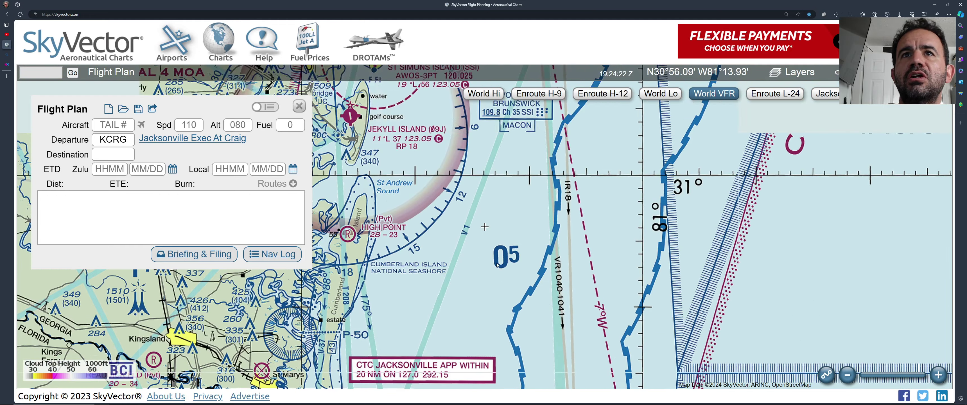
{"action": "scroll", "coordinate": [497, 265], "scroll_direction": "down", "scroll_amount": 1}
{"action": "left_click_drag", "start_coordinate": [509, 161], "coordinate": [506, 340]}
{"action": "left_click_drag", "start_coordinate": [535, 169], "coordinate": [500, 389]}
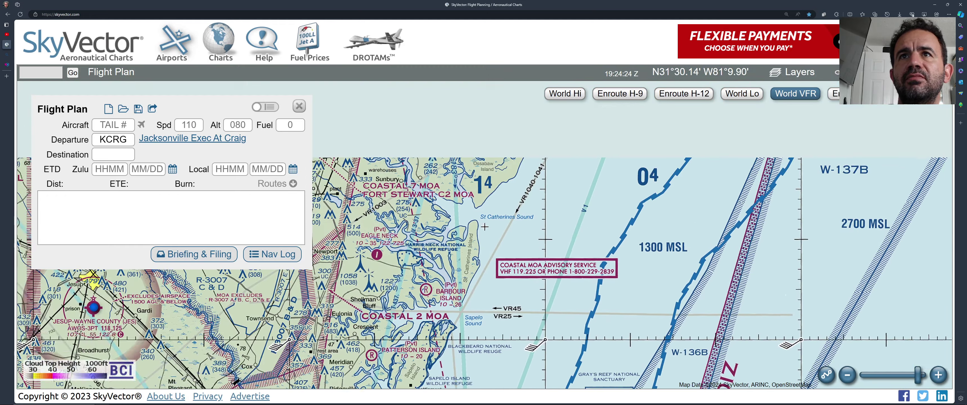
{"action": "left_click_drag", "start_coordinate": [537, 169], "coordinate": [503, 303]}
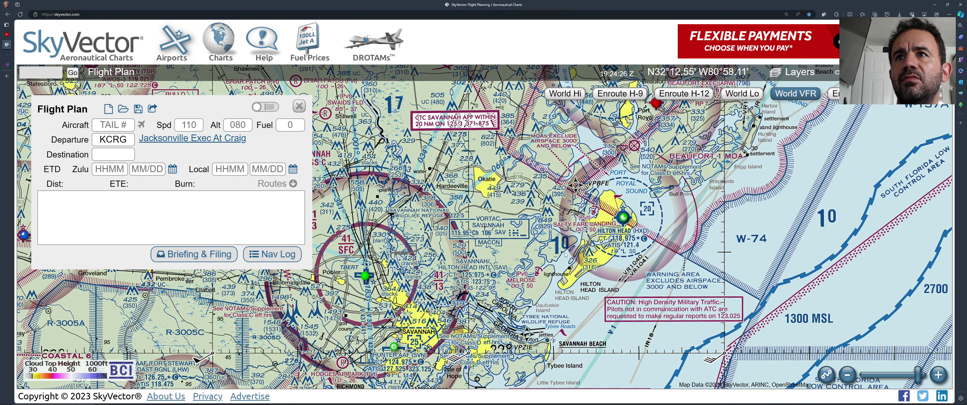
{"action": "left_click_drag", "start_coordinate": [565, 254], "coordinate": [489, 310]}
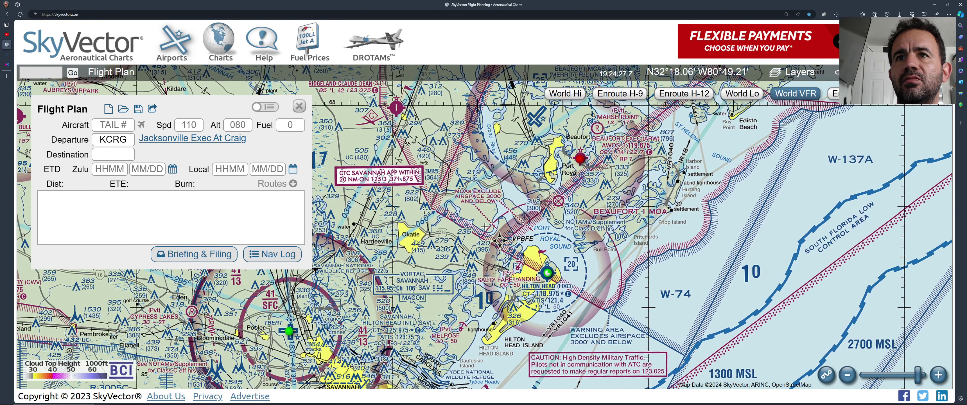
{"action": "left_click", "coordinate": [548, 273]}
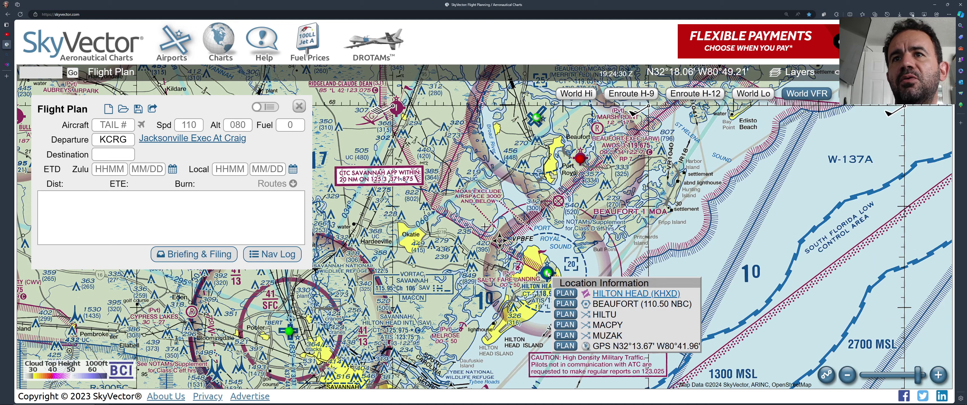
{"action": "left_click", "coordinate": [569, 294]}
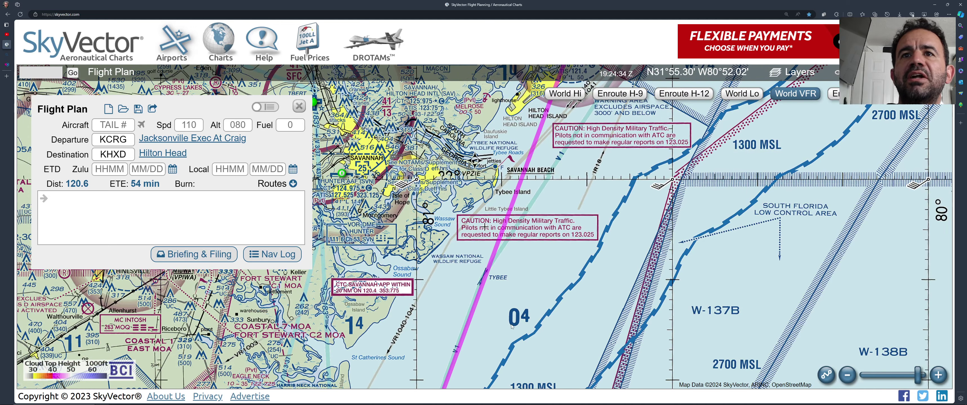
Set the speed to 135 in the flight plan from KCRG to KHXD.
{"action": "left_click_drag", "start_coordinate": [520, 318], "coordinate": [536, 206]}
{"action": "scroll", "coordinate": [518, 258], "scroll_direction": "down", "scroll_amount": 1}
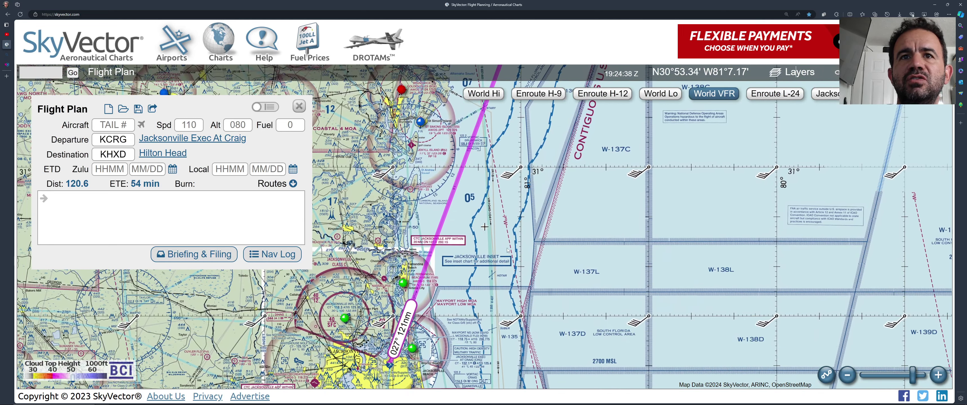
{"action": "left_click_drag", "start_coordinate": [506, 250], "coordinate": [511, 225]}
{"action": "scroll", "coordinate": [413, 317], "scroll_direction": "up", "scroll_amount": 1}
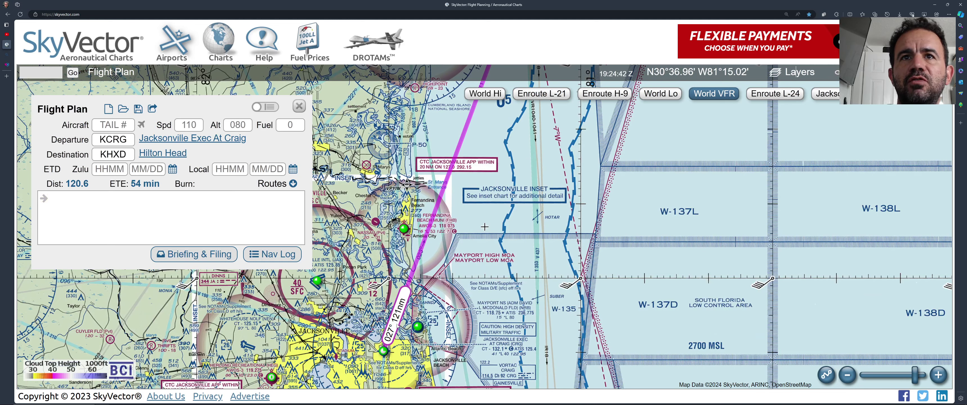
{"action": "left_click_drag", "start_coordinate": [424, 282], "coordinate": [445, 221]}
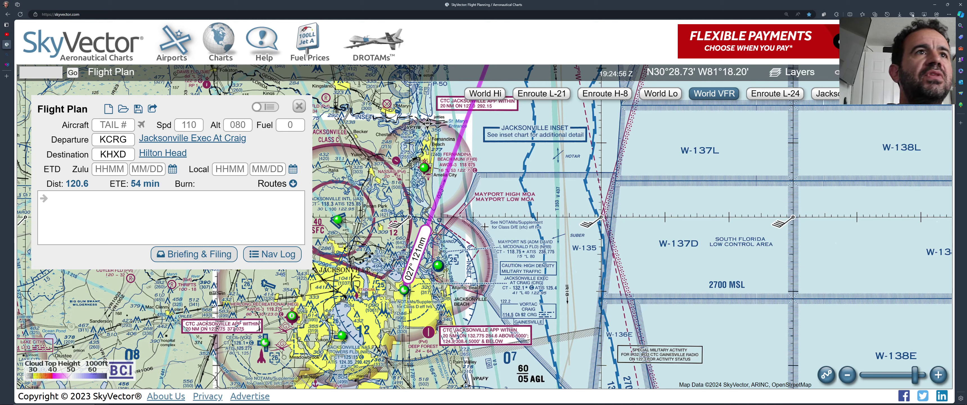
{"action": "left_click", "coordinate": [186, 125]}
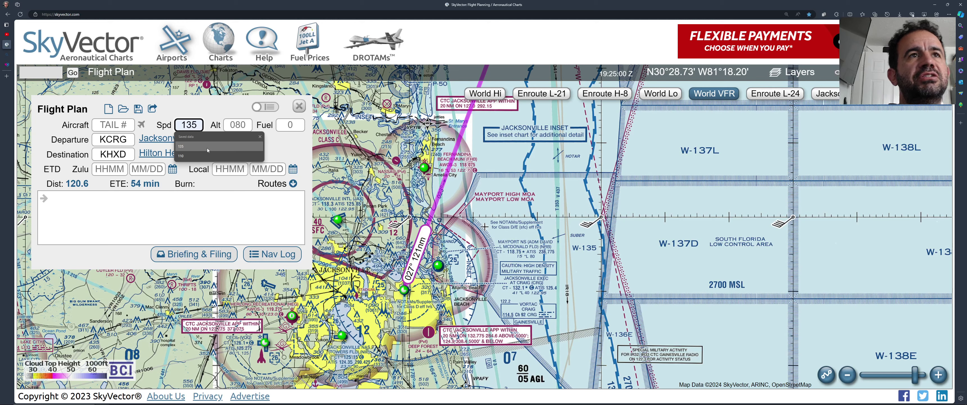
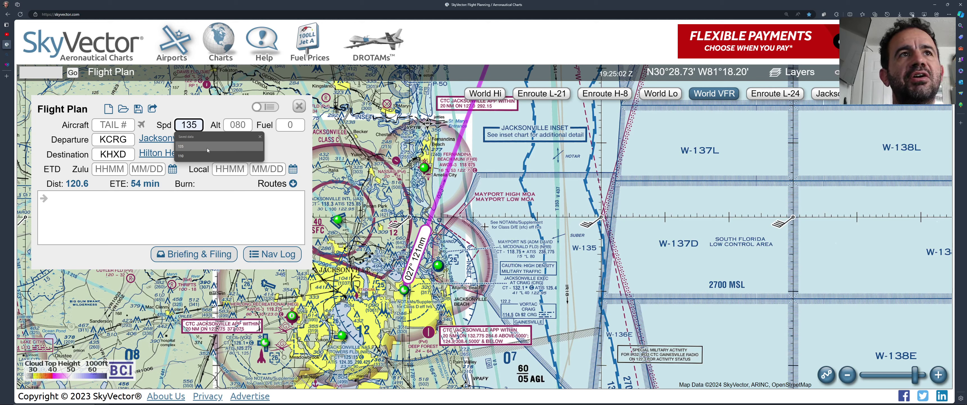
Accept 135 as the flight plan's speed and set the cruising altitude to 065.
{"action": "left_click", "coordinate": [207, 148]}
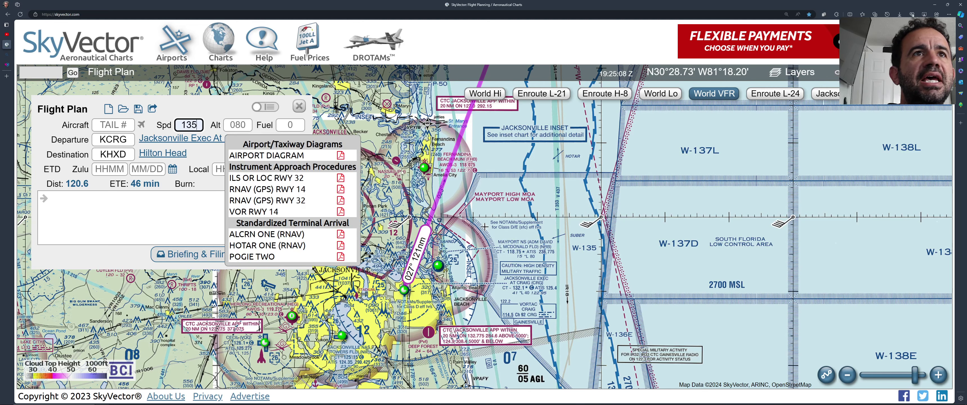
{"action": "left_click", "coordinate": [235, 120]}
{"action": "type", "text": "065"}
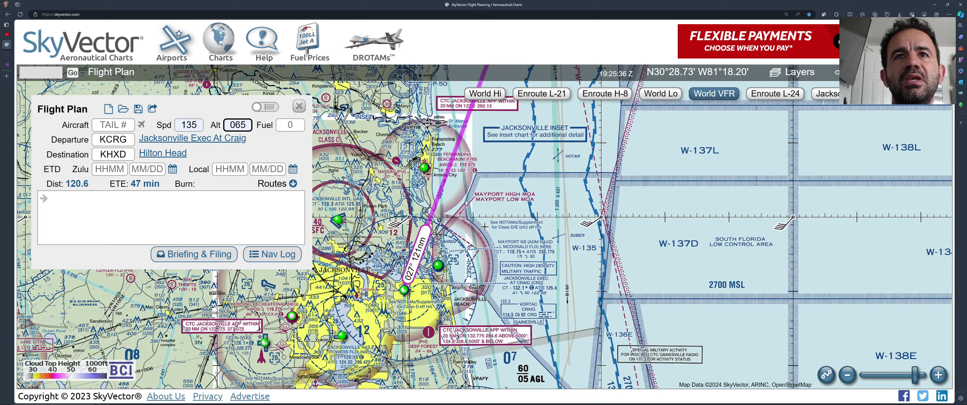
Examine the direct route line on the VFR chart from Jacksonville Craig along the coast to Hilton Head and back.
{"action": "left_click_drag", "start_coordinate": [447, 251], "coordinate": [396, 378]}
{"action": "scroll", "coordinate": [503, 203], "scroll_direction": "down", "scroll_amount": 1}
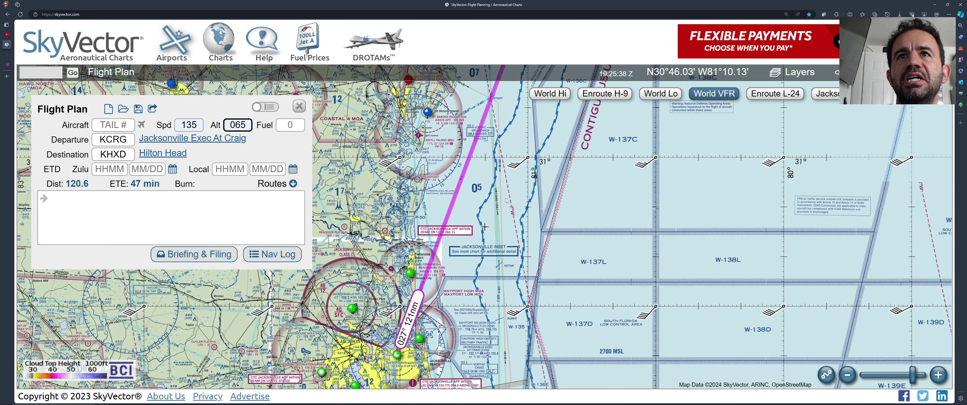
{"action": "left_click_drag", "start_coordinate": [509, 181], "coordinate": [457, 313]}
{"action": "left_click_drag", "start_coordinate": [509, 181], "coordinate": [452, 303]}
{"action": "left_click_drag", "start_coordinate": [484, 201], "coordinate": [462, 262]}
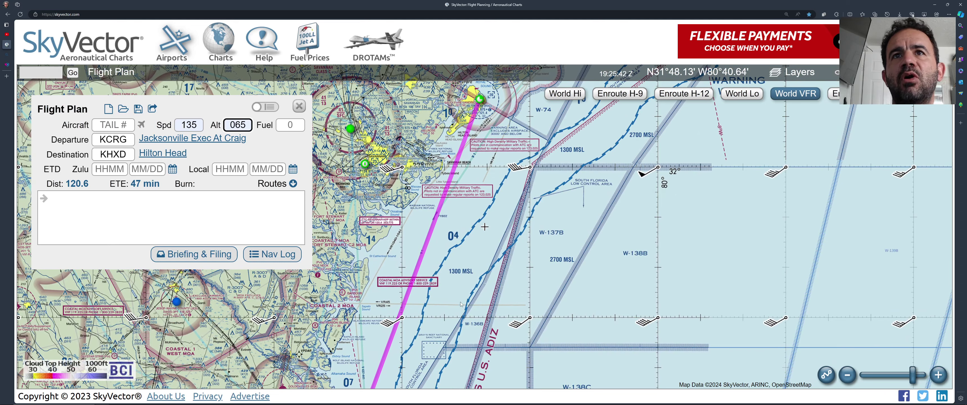
{"action": "left_click_drag", "start_coordinate": [460, 305], "coordinate": [514, 157]}
{"action": "left_click_drag", "start_coordinate": [450, 327], "coordinate": [483, 242]}
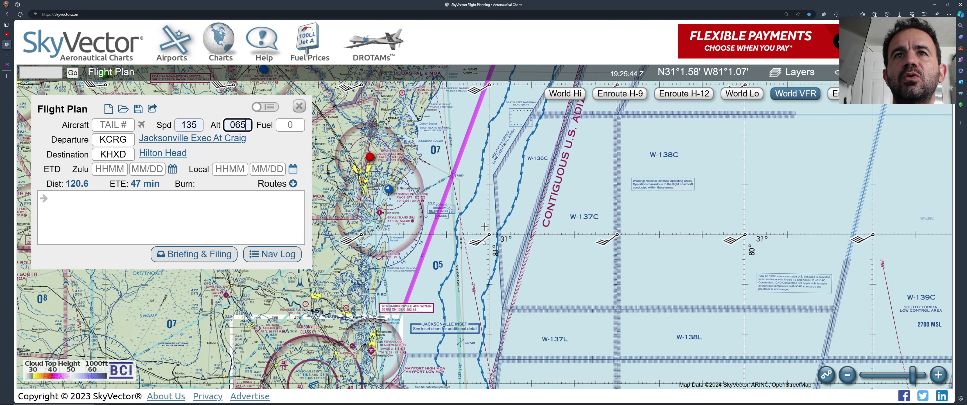
{"action": "left_click_drag", "start_coordinate": [472, 294], "coordinate": [485, 250]}
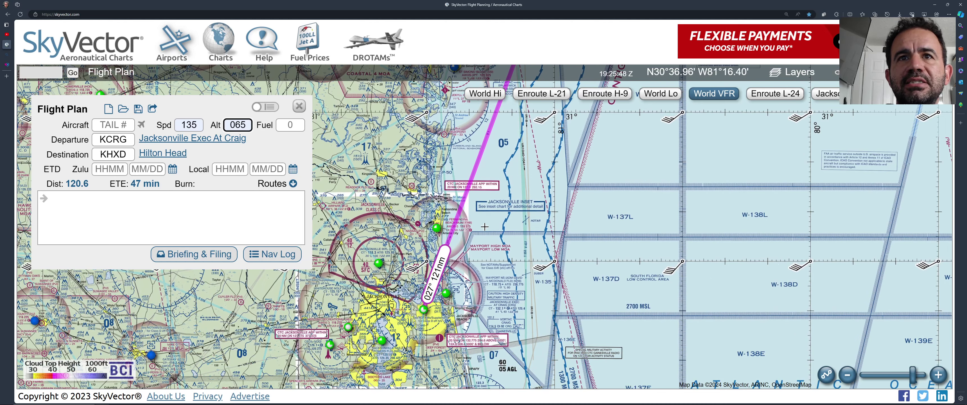
Add a GPS waypoint on the route at N30°36.17' W81°24.22', beside Fernandina Beach Muni.
{"action": "scroll", "coordinate": [456, 236], "scroll_direction": "up", "scroll_amount": 1}
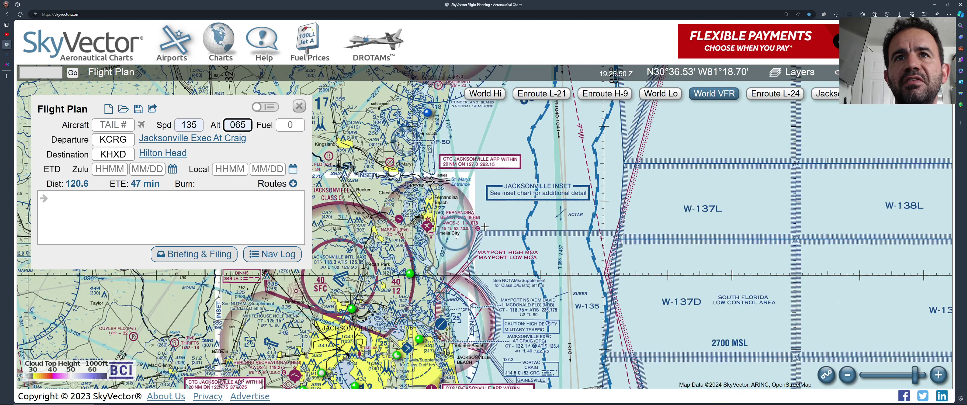
{"action": "scroll", "coordinate": [456, 238], "scroll_direction": "up", "scroll_amount": 1}
{"action": "mouse_move", "coordinate": [426, 230]}
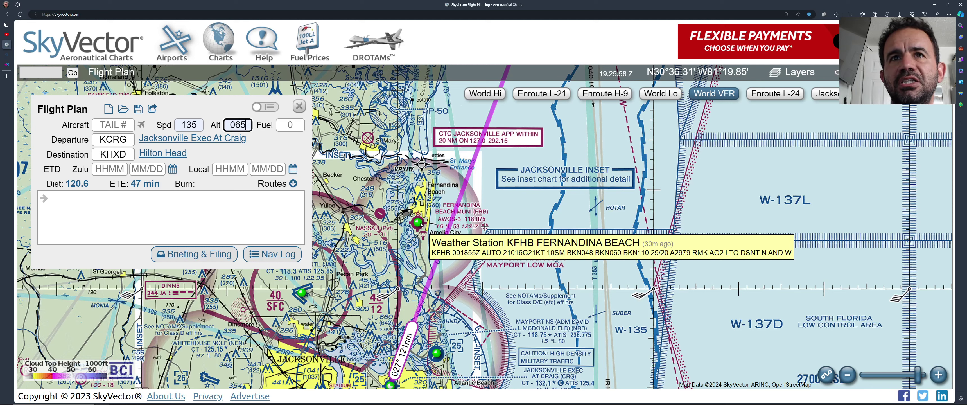
{"action": "left_click", "coordinate": [448, 229]}
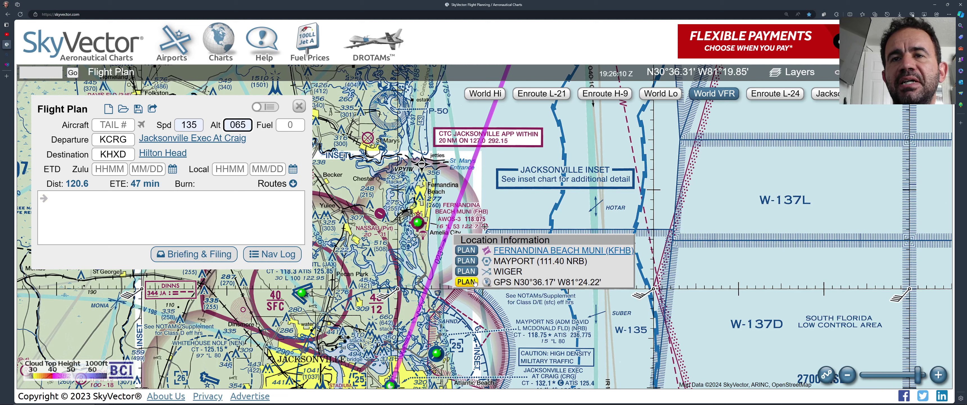
{"action": "left_click", "coordinate": [466, 281]}
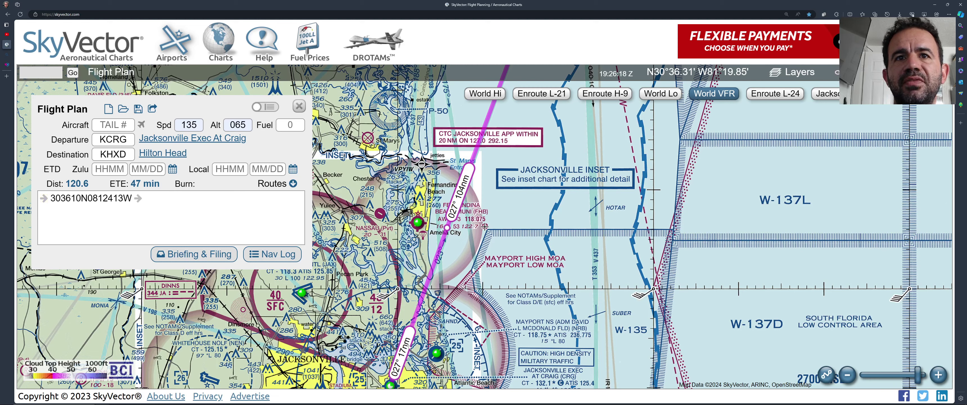
Reroute the leg between the Fernandina Beach waypoint and Hilton Head through St Simons Island airport (KSSI).
{"action": "mouse_move", "coordinate": [422, 224]}
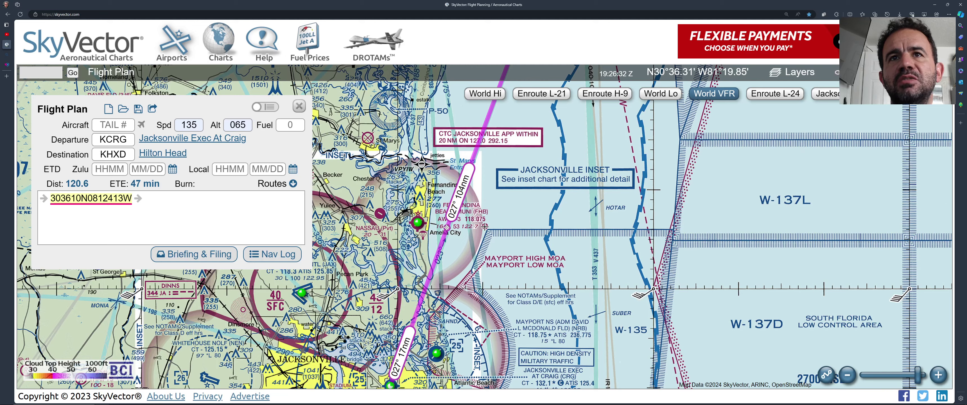
{"action": "left_click_drag", "start_coordinate": [454, 203], "coordinate": [409, 295]}
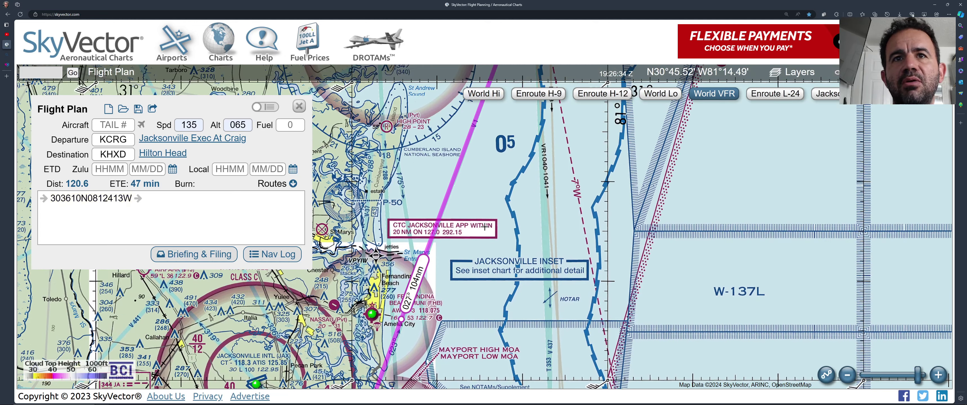
{"action": "left_click_drag", "start_coordinate": [495, 164], "coordinate": [460, 262]}
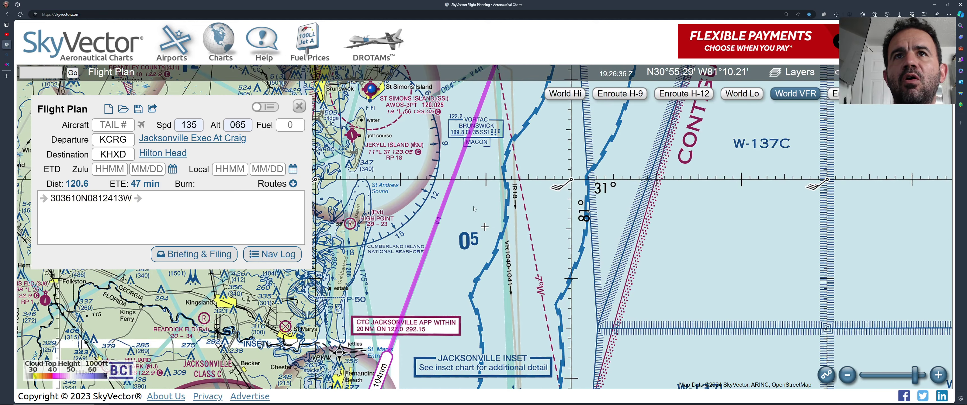
{"action": "scroll", "coordinate": [473, 206], "scroll_direction": "down", "scroll_amount": 1}
{"action": "left_click_drag", "start_coordinate": [499, 169], "coordinate": [474, 270]}
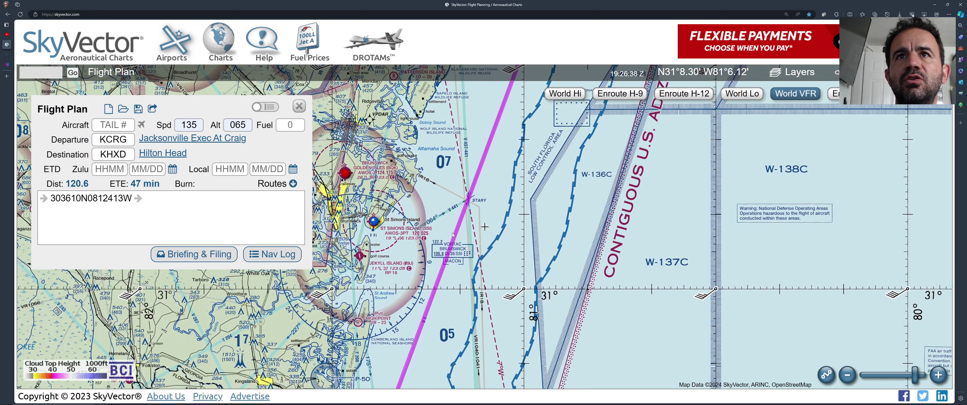
{"action": "left_click_drag", "start_coordinate": [482, 232], "coordinate": [564, 180]}
{"action": "left_click_drag", "start_coordinate": [562, 249], "coordinate": [543, 249]}
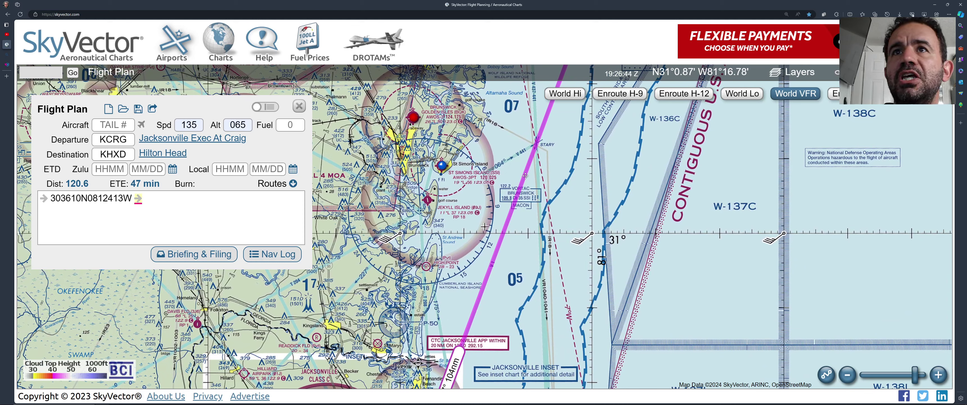
{"action": "left_click_drag", "start_coordinate": [525, 173], "coordinate": [443, 170]}
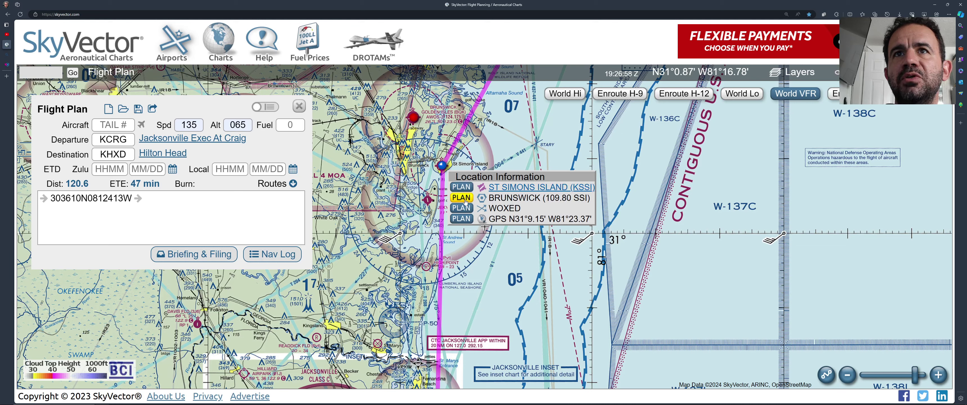
{"action": "left_click", "coordinate": [467, 189]}
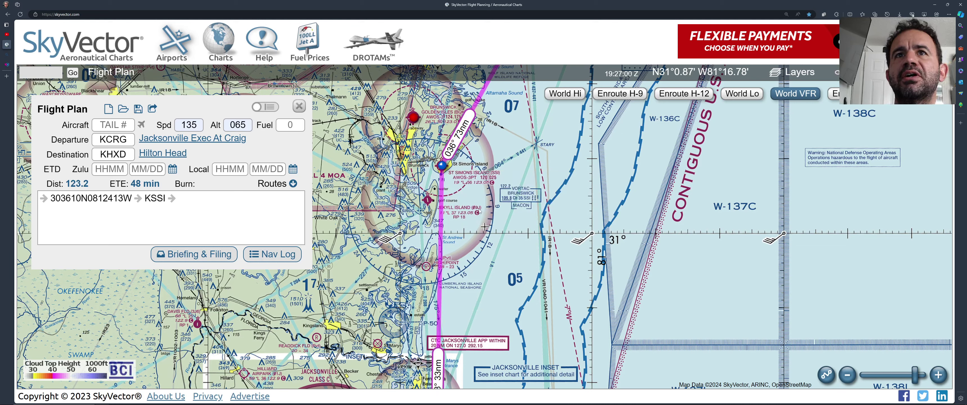
Examine the rerouted course past St Simons Island along the coast and the weather station at Hilton Head.
{"action": "mouse_move", "coordinate": [447, 168]}
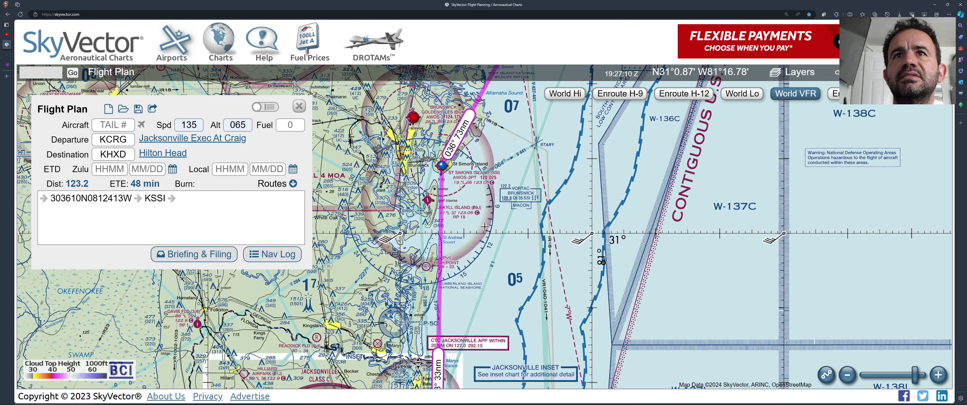
{"action": "left_click_drag", "start_coordinate": [465, 179], "coordinate": [450, 302]}
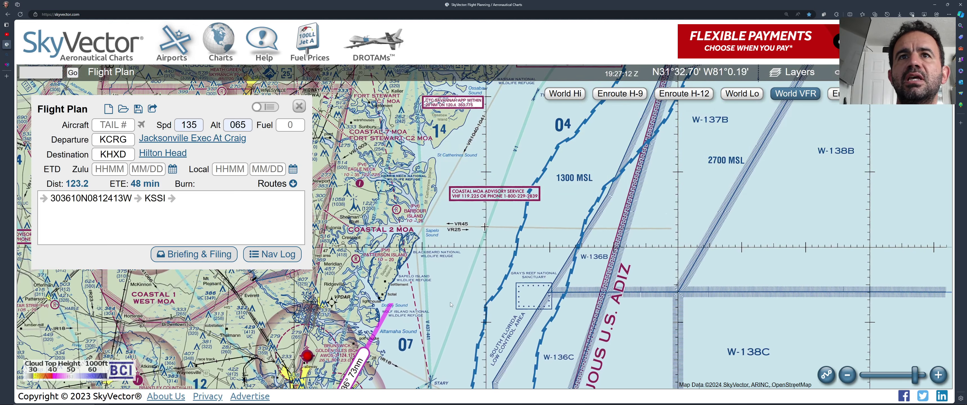
{"action": "left_click_drag", "start_coordinate": [496, 208], "coordinate": [601, 155]}
{"action": "left_click_drag", "start_coordinate": [520, 330], "coordinate": [565, 125]}
{"action": "left_click_drag", "start_coordinate": [548, 294], "coordinate": [540, 237]}
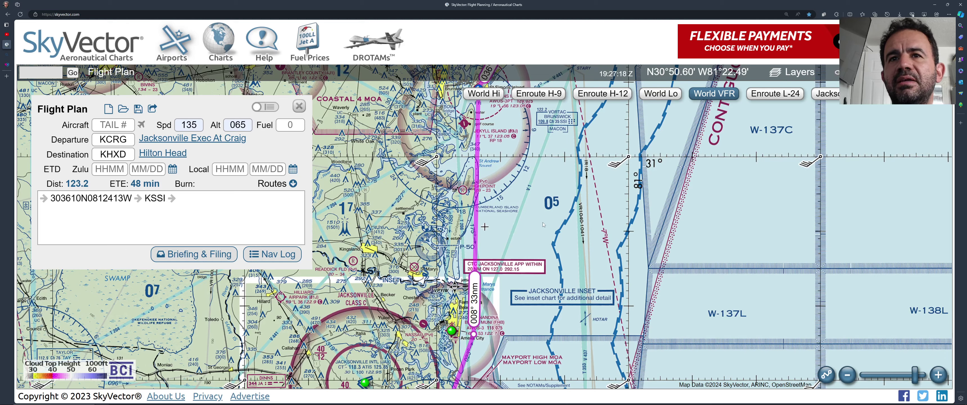
{"action": "mouse_move", "coordinate": [524, 224]}
{"action": "left_mouse_down"}
{"action": "mouse_move", "coordinate": [521, 309]}
{"action": "mouse_move", "coordinate": [501, 208]}
{"action": "mouse_move", "coordinate": [486, 276]}
{"action": "left_mouse_up"}
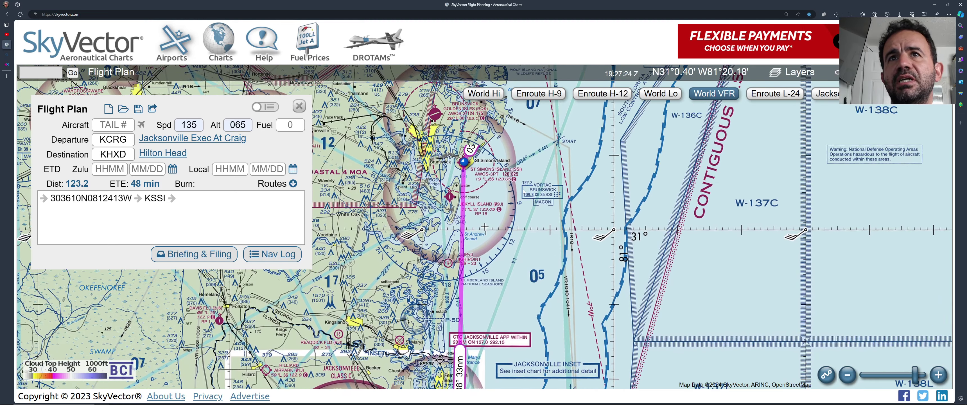
{"action": "left_click_drag", "start_coordinate": [541, 120], "coordinate": [474, 294]}
{"action": "left_click_drag", "start_coordinate": [543, 152], "coordinate": [487, 260]}
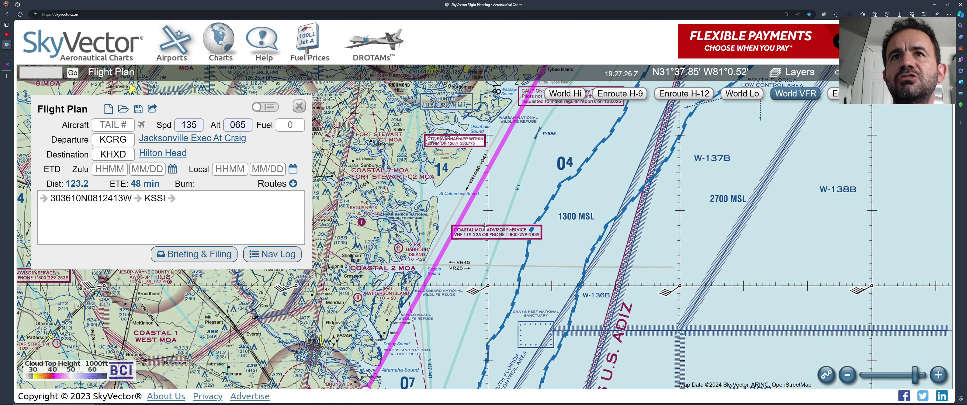
{"action": "left_click_drag", "start_coordinate": [521, 195], "coordinate": [557, 181]}
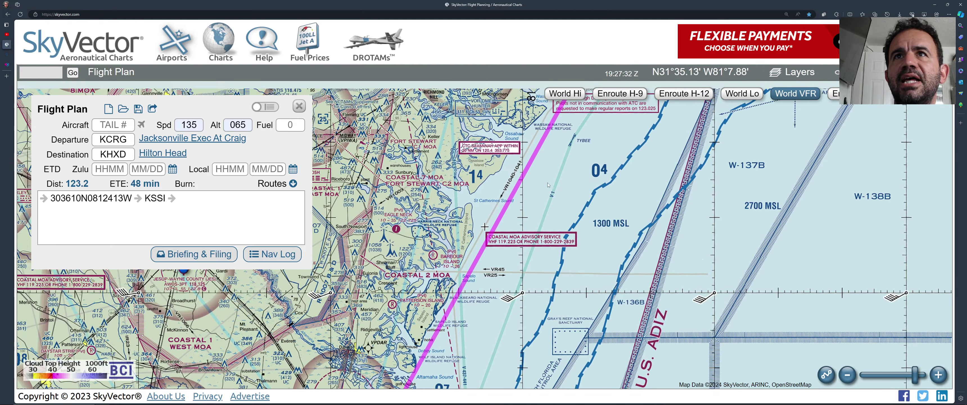
{"action": "left_click_drag", "start_coordinate": [547, 182], "coordinate": [466, 339]}
{"action": "mouse_move", "coordinate": [525, 163]}
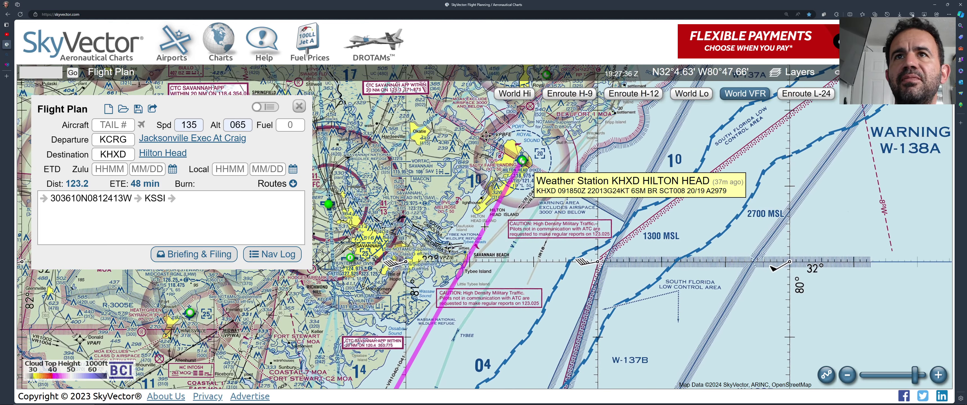
Add a GPS waypoint at N31°59.60' W80°51.07' near Tybee Island, between KSSI and Hilton Head.
{"action": "left_click_drag", "start_coordinate": [488, 274], "coordinate": [531, 217]}
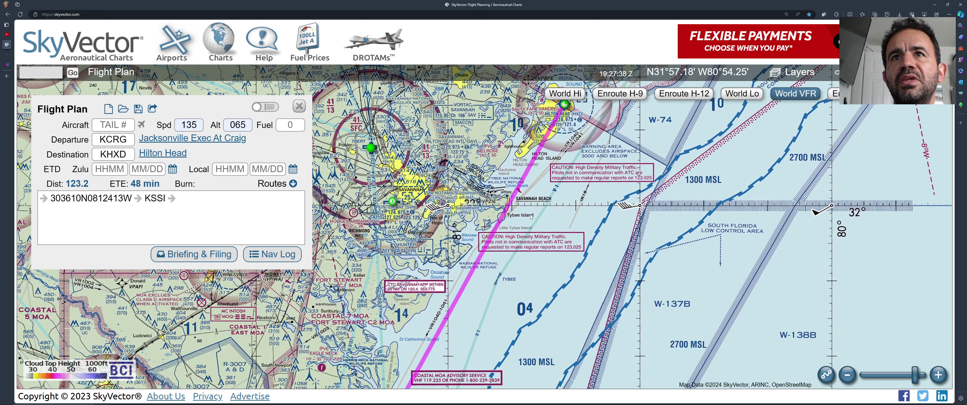
{"action": "left_click", "coordinate": [505, 209]}
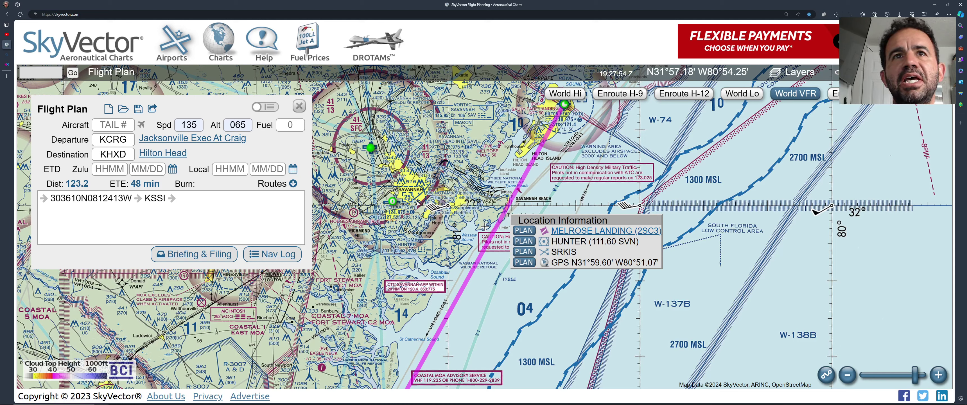
{"action": "mouse_move", "coordinate": [392, 200]}
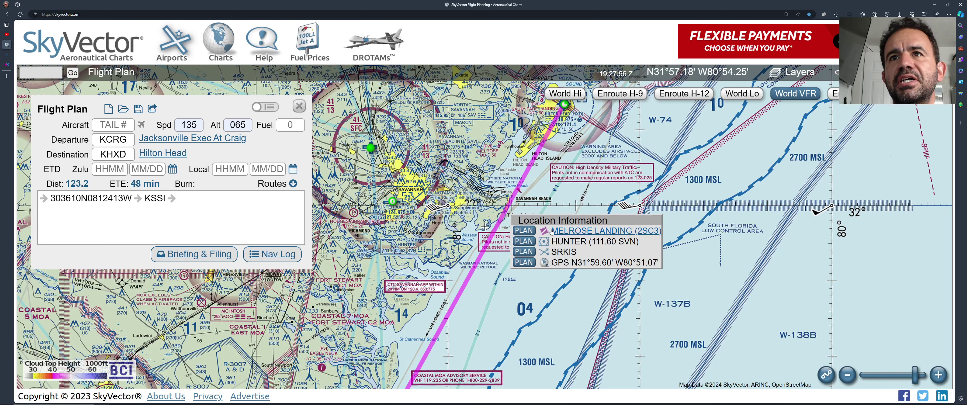
{"action": "left_click", "coordinate": [524, 262]}
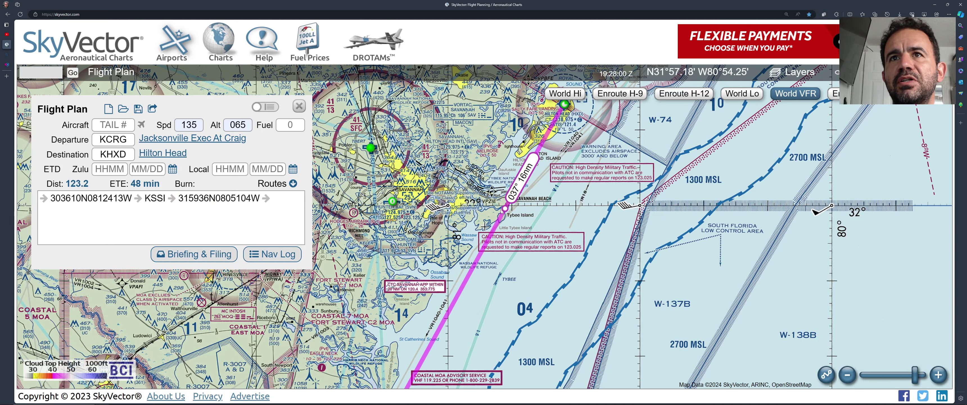
Examine the final leg from Tybee Island to Hilton Head and the coastal leg back toward St Simons Island.
{"action": "scroll", "coordinate": [501, 212], "scroll_direction": "up", "scroll_amount": 1}
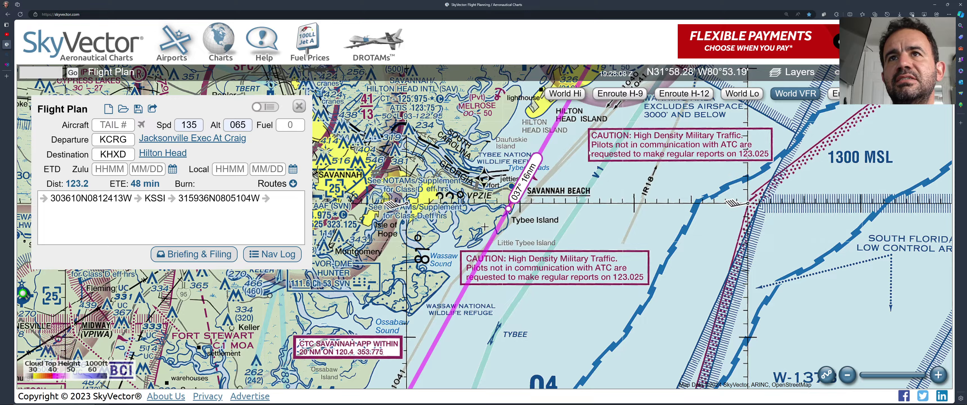
{"action": "left_click_drag", "start_coordinate": [589, 151], "coordinate": [507, 295]}
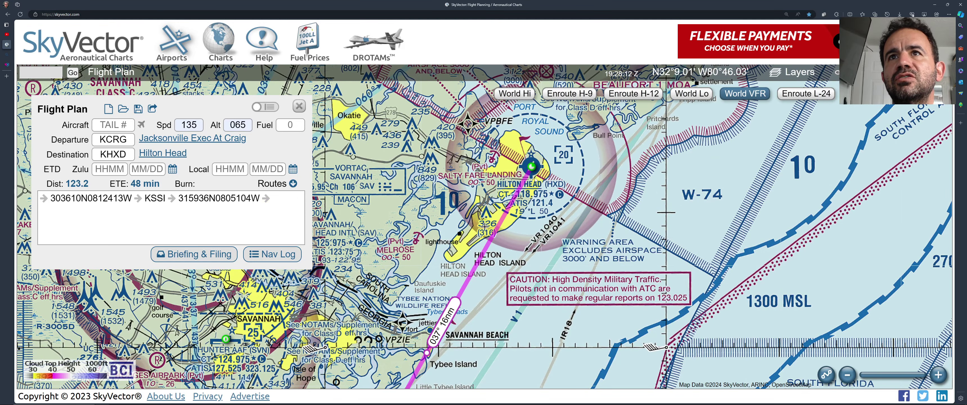
{"action": "left_click_drag", "start_coordinate": [454, 341], "coordinate": [491, 274]}
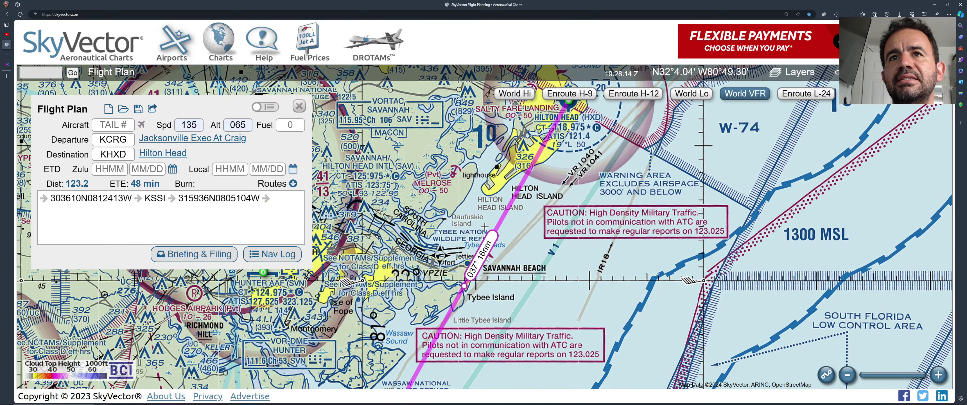
{"action": "left_click_drag", "start_coordinate": [471, 381], "coordinate": [533, 238]}
{"action": "scroll", "coordinate": [532, 240], "scroll_direction": "down", "scroll_amount": 1}
{"action": "left_click_drag", "start_coordinate": [490, 319], "coordinate": [531, 214]}
{"action": "scroll", "coordinate": [532, 213], "scroll_direction": "down", "scroll_amount": 2}
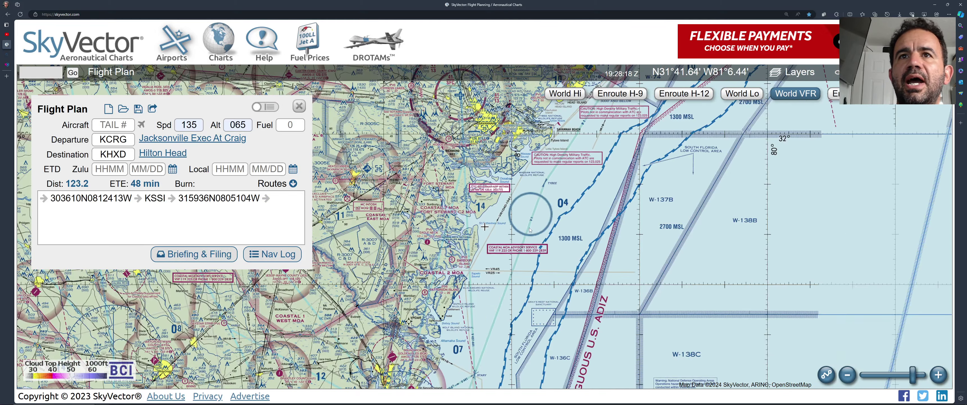
{"action": "left_click_drag", "start_coordinate": [463, 356], "coordinate": [479, 297]}
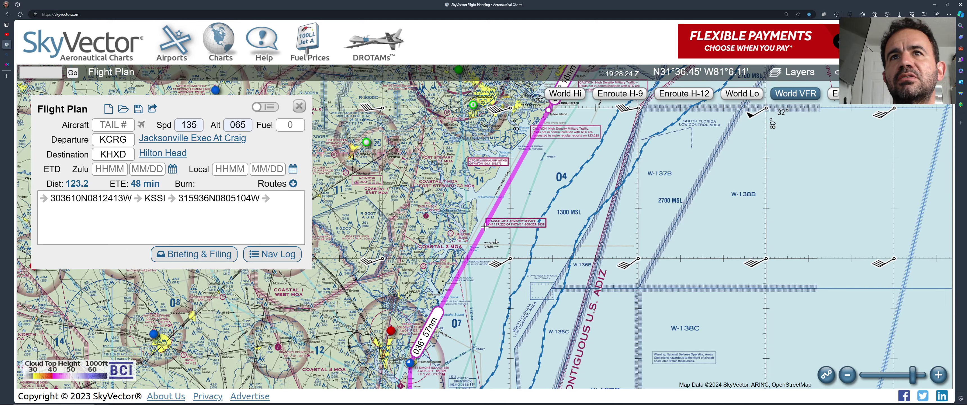
{"action": "mouse_move", "coordinate": [542, 193]}
{"action": "left_mouse_down"}
{"action": "mouse_move", "coordinate": [543, 227]}
{"action": "mouse_move", "coordinate": [539, 192]}
{"action": "left_mouse_up"}
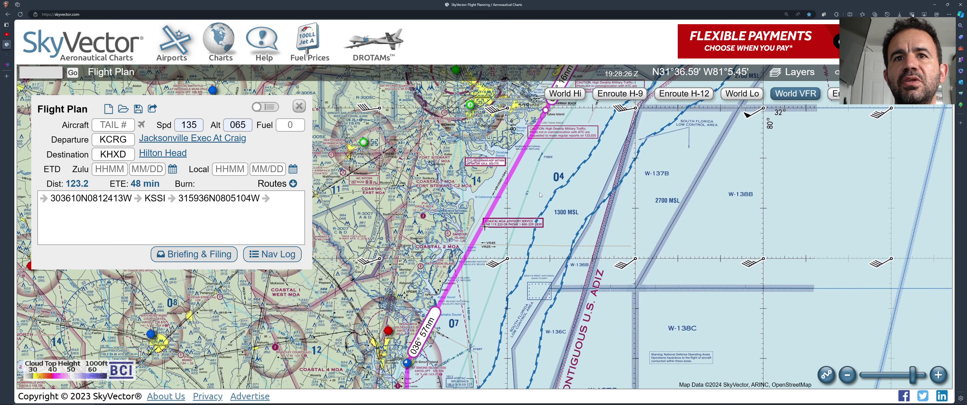
{"action": "scroll", "coordinate": [463, 193], "scroll_direction": "up", "scroll_amount": 1}
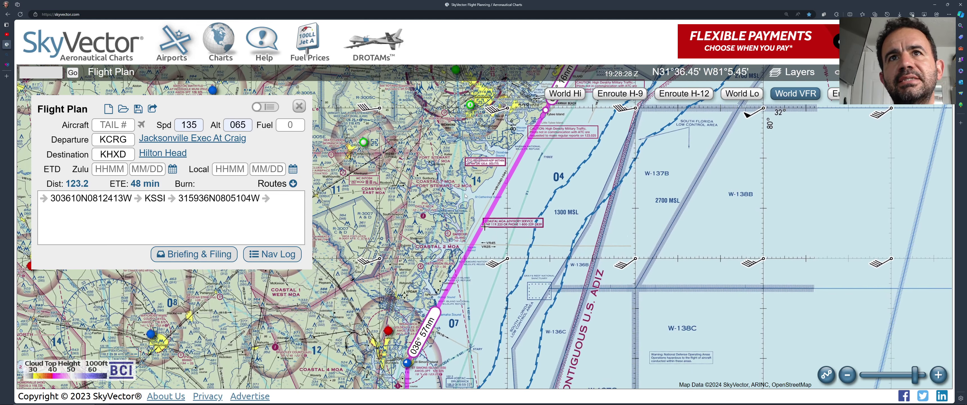
Add a GPS waypoint at N31°41.31' W81°3.03' off St Catherines Island, between KSSI and the Tybee Island waypoint.
{"action": "scroll", "coordinate": [465, 196], "scroll_direction": "up", "scroll_amount": 1}
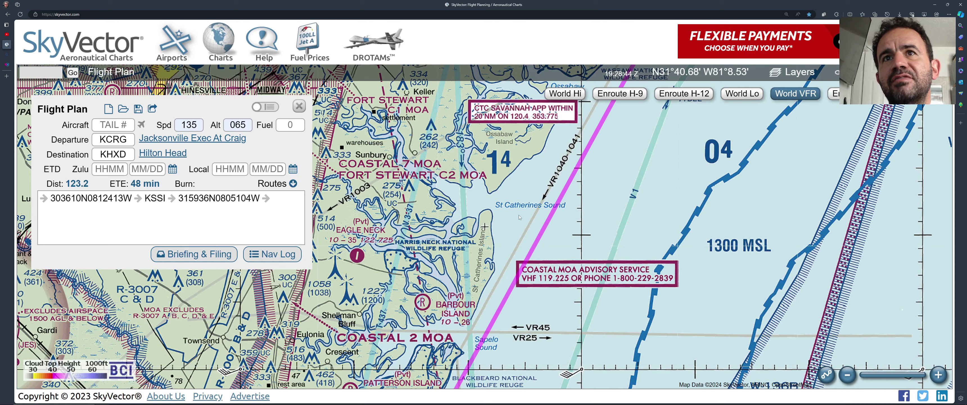
{"action": "left_click", "coordinate": [548, 219]}
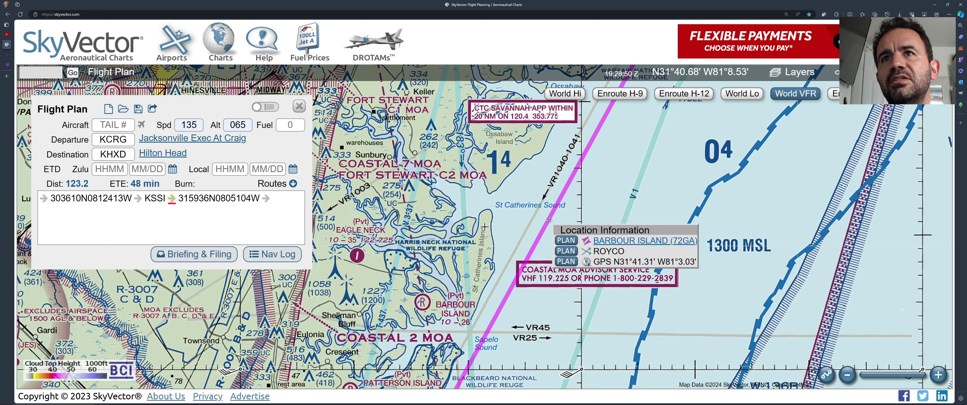
{"action": "left_click", "coordinate": [566, 262]}
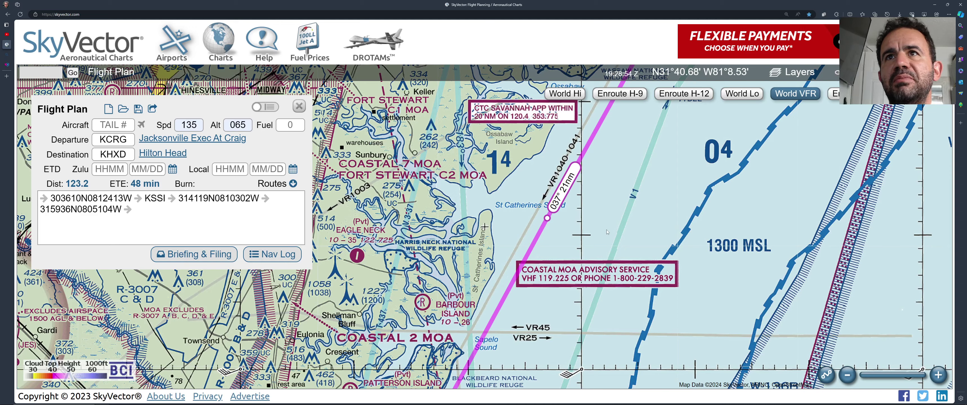
Examine the whole coastal route from the Jacksonville departure past St Simons Island up to Tybee Island.
{"action": "scroll", "coordinate": [606, 230], "scroll_direction": "down", "scroll_amount": 2}
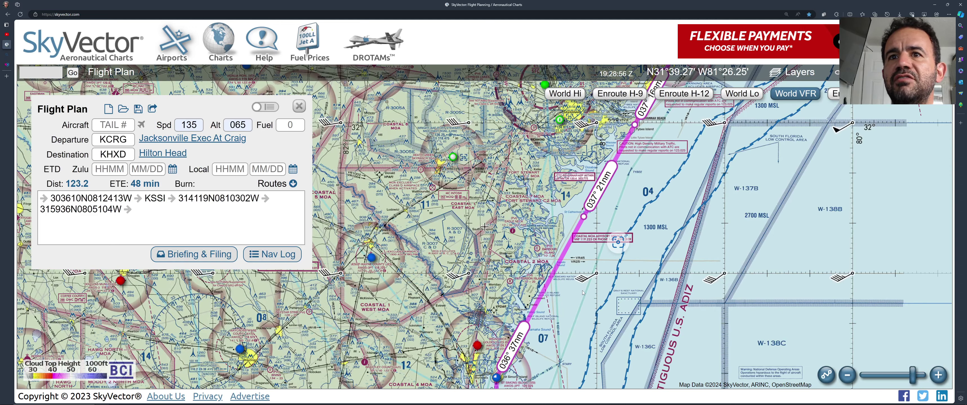
{"action": "scroll", "coordinate": [583, 292], "scroll_direction": "down", "scroll_amount": 2}
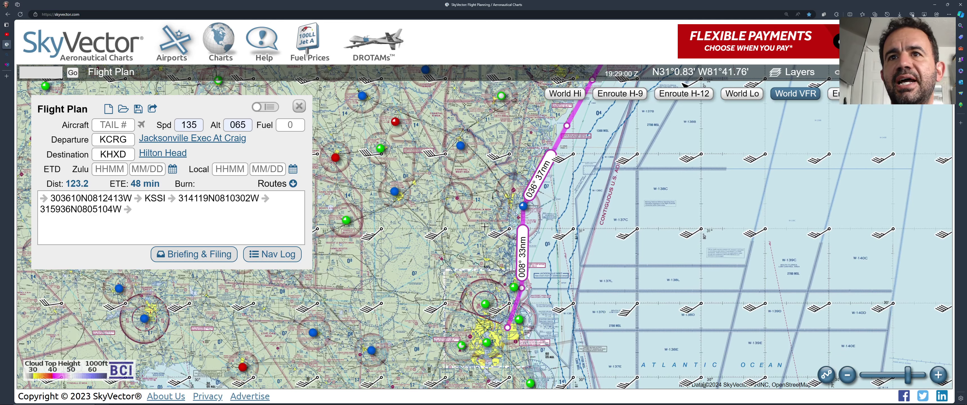
{"action": "scroll", "coordinate": [514, 302], "scroll_direction": "up", "scroll_amount": 2}
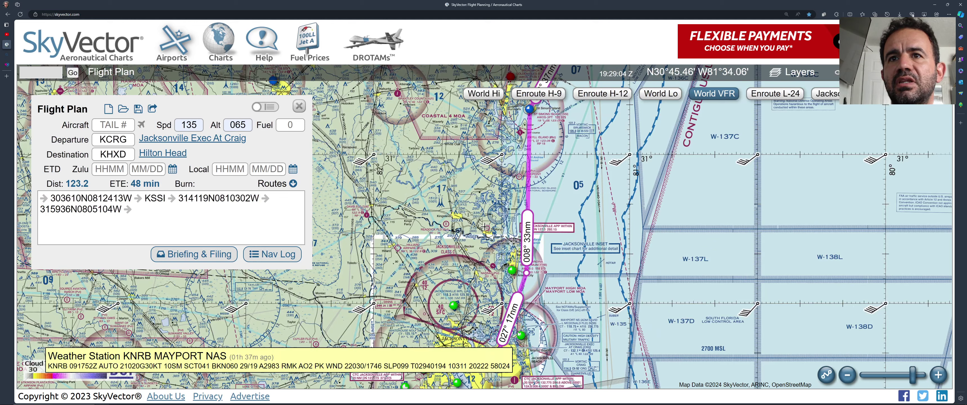
{"action": "left_click_drag", "start_coordinate": [531, 288], "coordinate": [526, 352]}
{"action": "left_click_drag", "start_coordinate": [523, 237], "coordinate": [560, 306]}
{"action": "left_click_drag", "start_coordinate": [523, 210], "coordinate": [423, 352]}
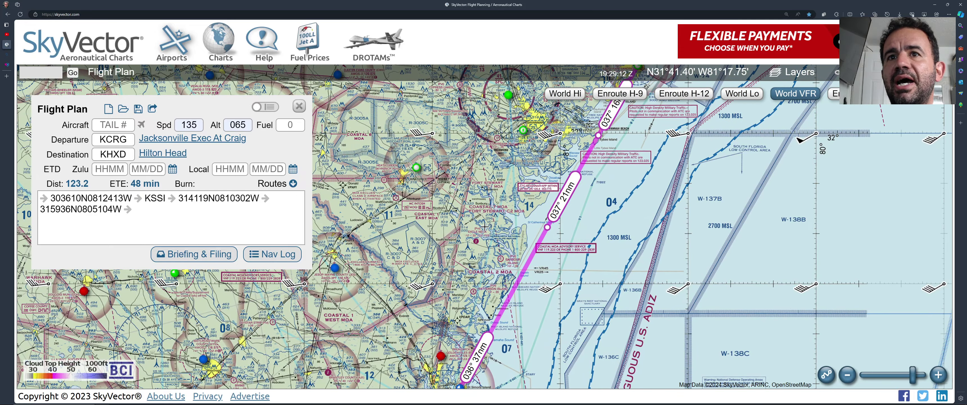
Add a GPS waypoint at N31°32.04' W81°9.20' near Sapelo Sound, between KSSI and the St Catherines waypoint.
{"action": "scroll", "coordinate": [502, 326], "scroll_direction": "up", "scroll_amount": 1}
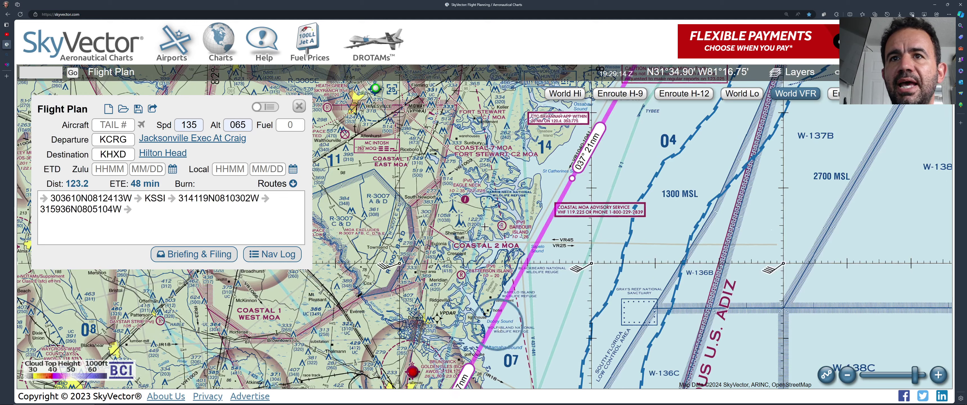
{"action": "left_click_drag", "start_coordinate": [501, 325], "coordinate": [543, 257]}
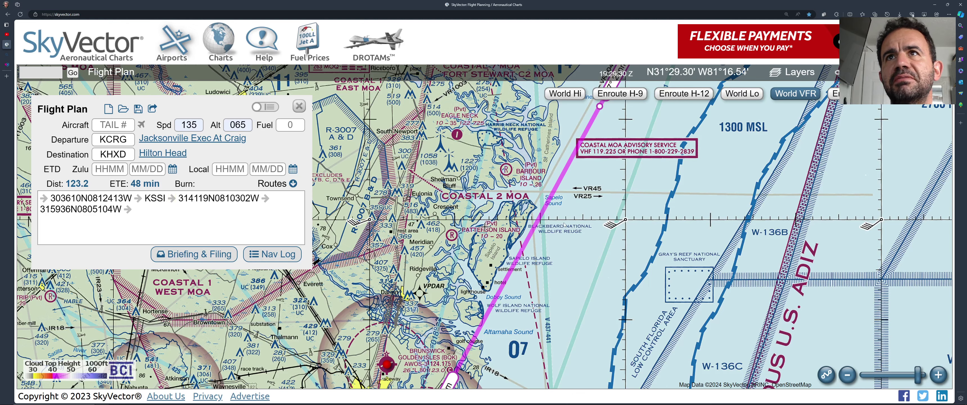
{"action": "left_click_drag", "start_coordinate": [563, 223], "coordinate": [533, 252]}
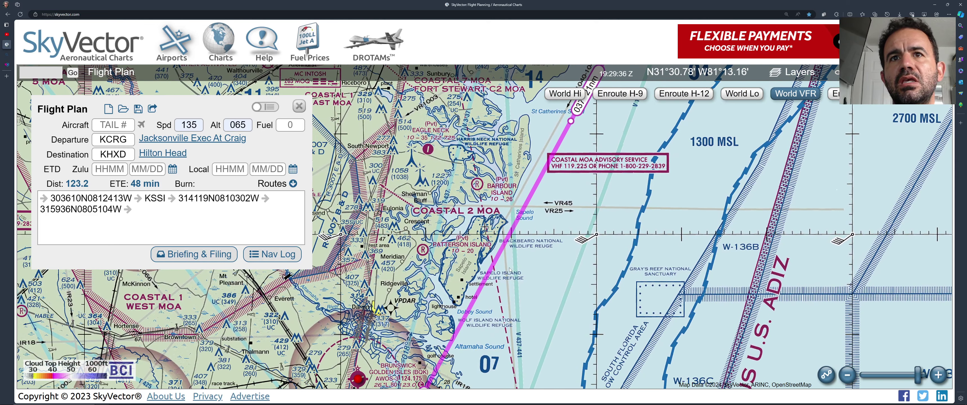
{"action": "left_click", "coordinate": [519, 215]}
{"action": "left_click", "coordinate": [540, 257]}
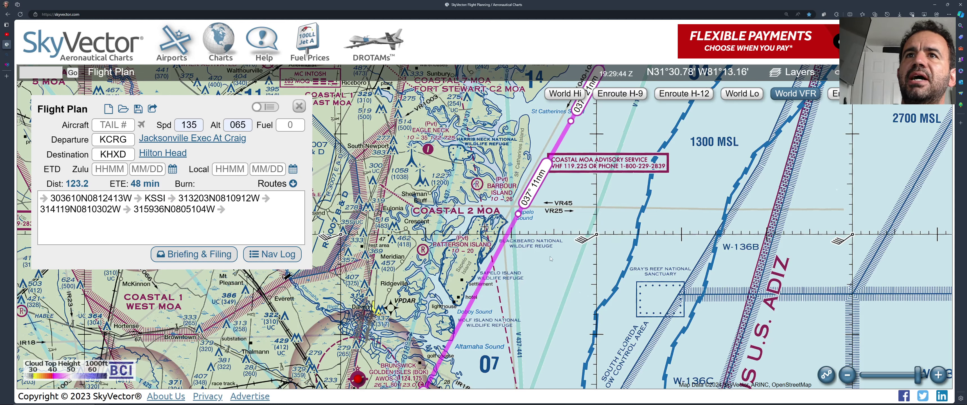
Show the flight plan as a detailed leg list and review each leg's heading, distance and time through Hilton Head.
{"action": "left_click_drag", "start_coordinate": [455, 340], "coordinate": [490, 251]}
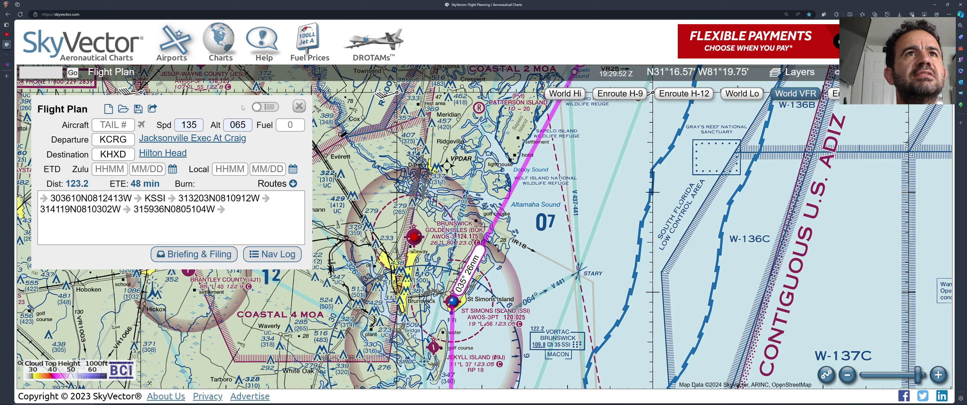
{"action": "left_click", "coordinate": [265, 108]}
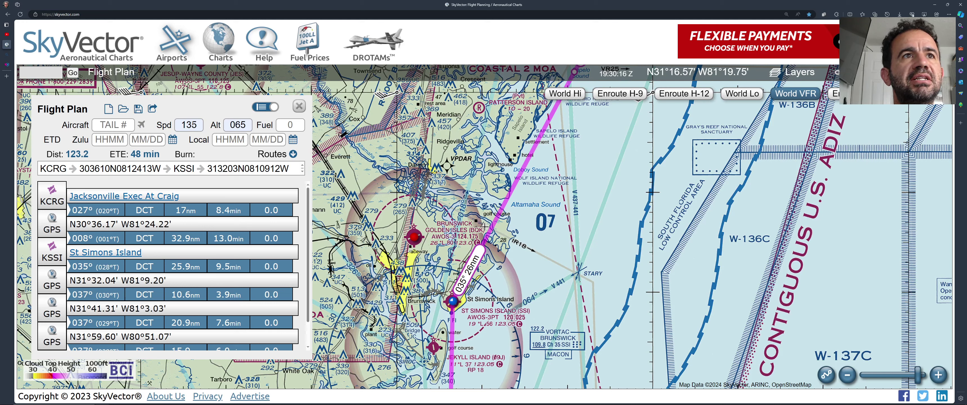
{"action": "scroll", "coordinate": [163, 222], "scroll_direction": "down", "scroll_amount": 1}
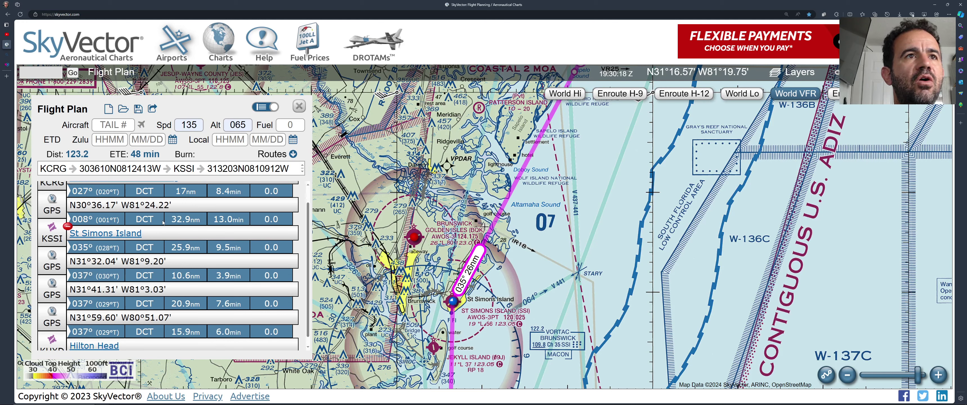
{"action": "scroll", "coordinate": [163, 223], "scroll_direction": "down", "scroll_amount": 1}
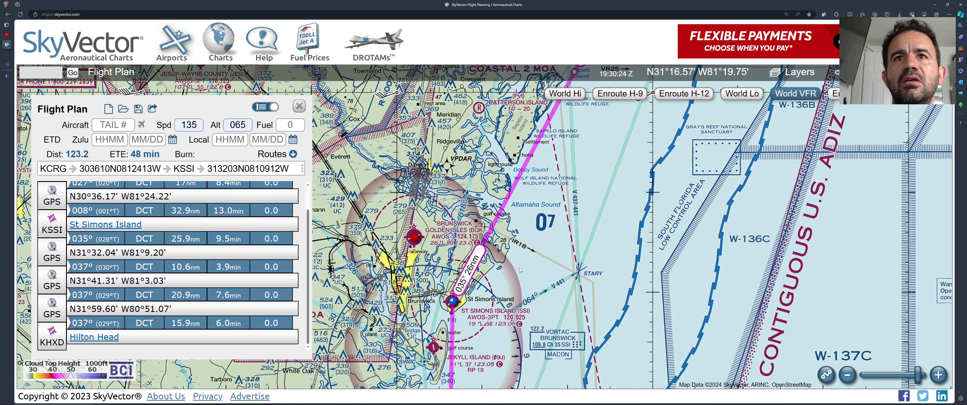
{"action": "scroll", "coordinate": [521, 264], "scroll_direction": "down", "scroll_amount": 3}
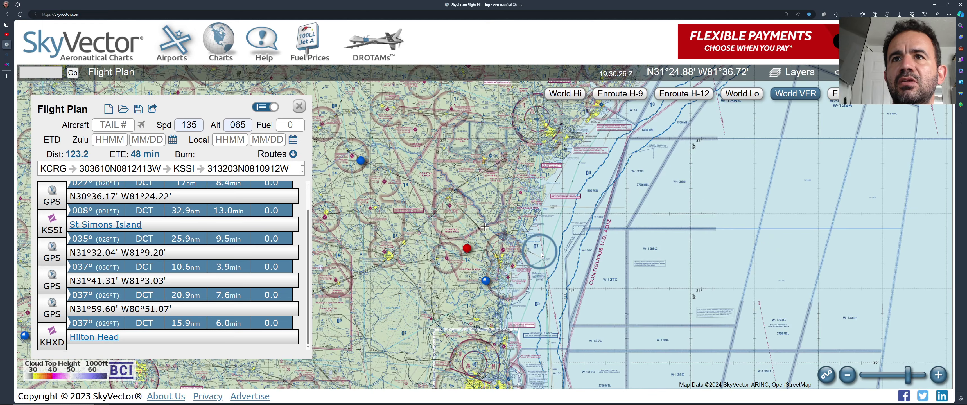
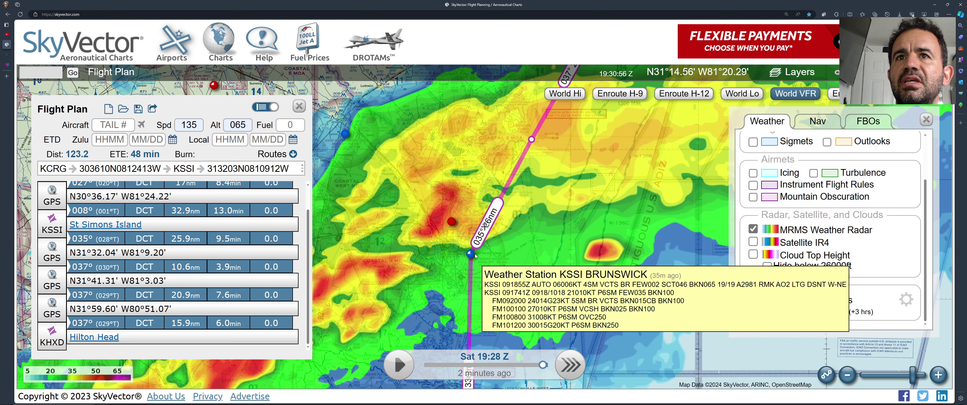
Read the Brunswick/Glynco and KSSI station weather and examine the radar returns along the route up to Hilton Head.
{"action": "mouse_move", "coordinate": [456, 226]}
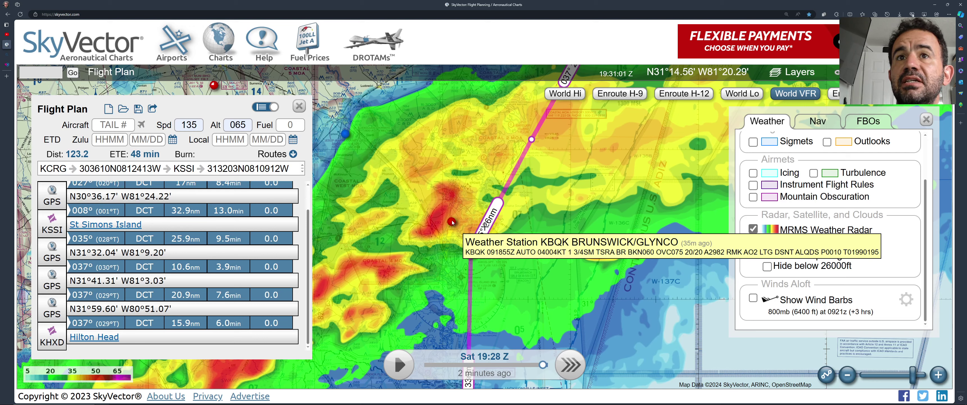
{"action": "mouse_move", "coordinate": [471, 255]}
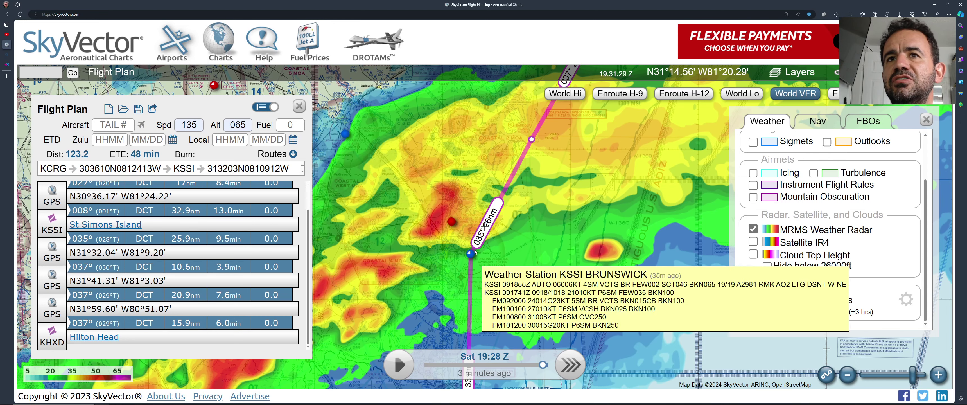
{"action": "left_click_drag", "start_coordinate": [532, 143], "coordinate": [467, 273]}
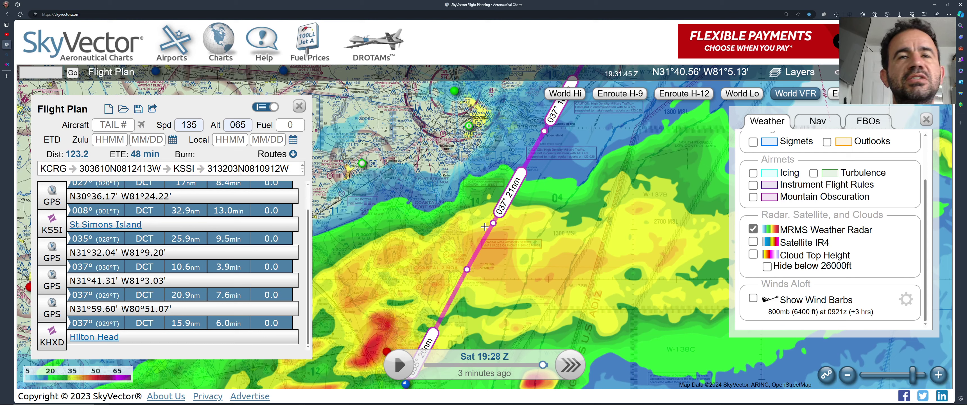
{"action": "left_click_drag", "start_coordinate": [553, 217], "coordinate": [493, 295]}
{"action": "left_click_drag", "start_coordinate": [530, 159], "coordinate": [495, 231]}
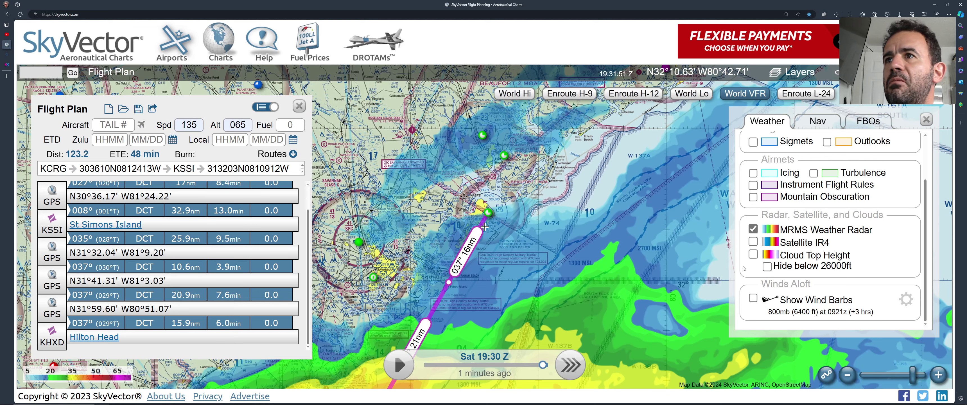
Turn off the MRMS Weather Radar overlay and bring the whole route from Jacksonville to Hilton Head into view.
{"action": "left_click", "coordinate": [753, 229]}
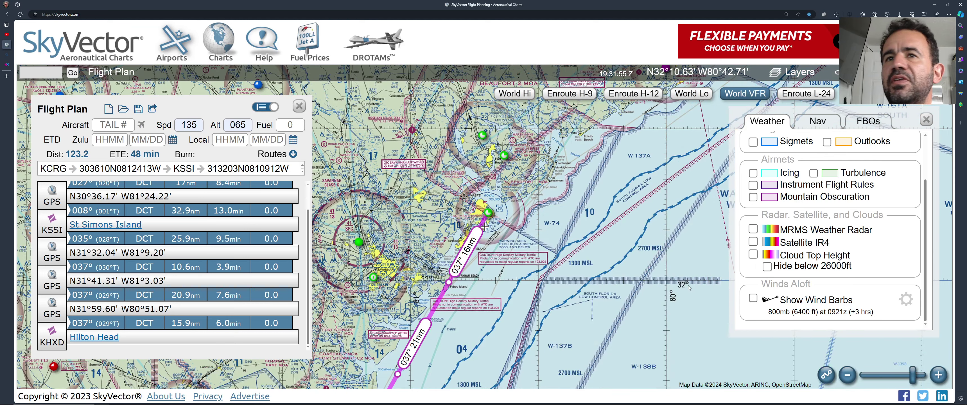
{"action": "left_click_drag", "start_coordinate": [568, 317], "coordinate": [686, 160]}
{"action": "scroll", "coordinate": [576, 232], "scroll_direction": "down", "scroll_amount": 1}
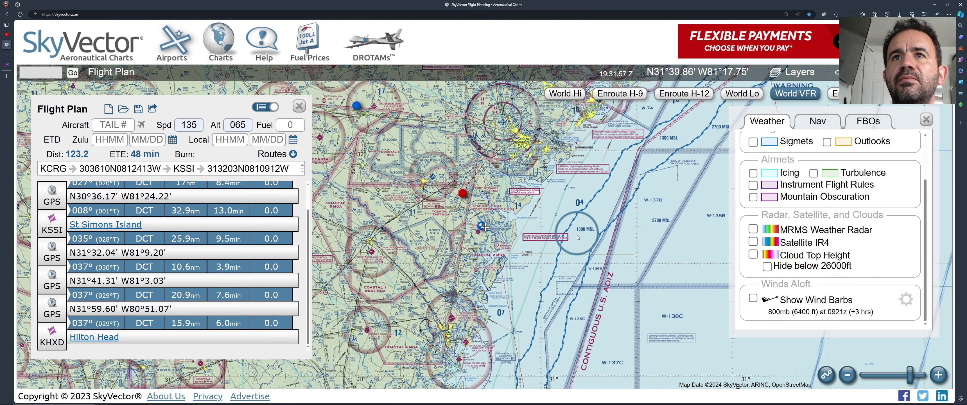
{"action": "scroll", "coordinate": [554, 298], "scroll_direction": "down", "scroll_amount": 3}
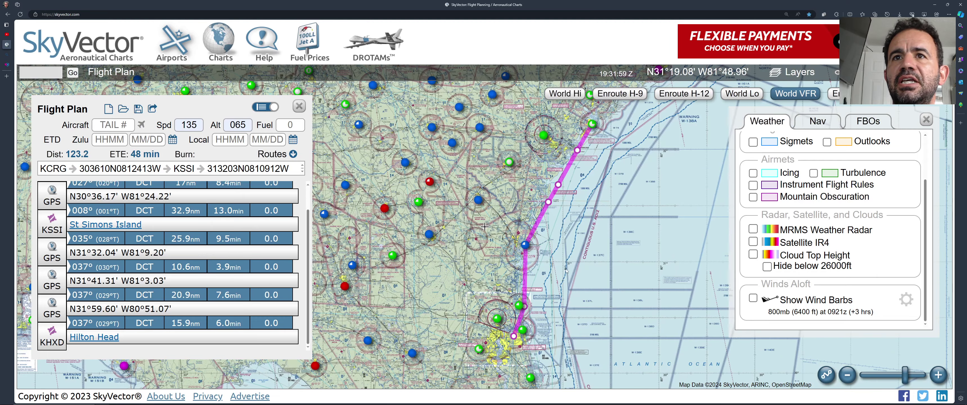
{"action": "left_click_drag", "start_coordinate": [551, 299], "coordinate": [539, 308]}
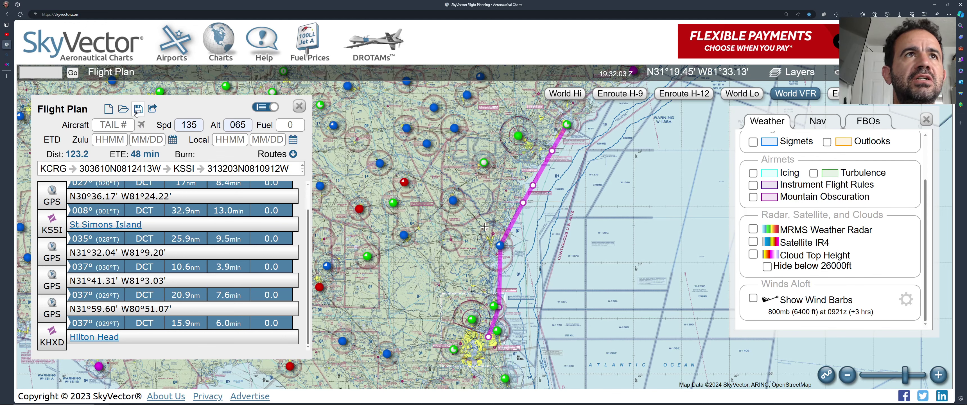
Review the flight plan's export options for apps, Garmin .fpl file and email, and close them without exporting.
{"action": "left_click", "coordinate": [152, 109]}
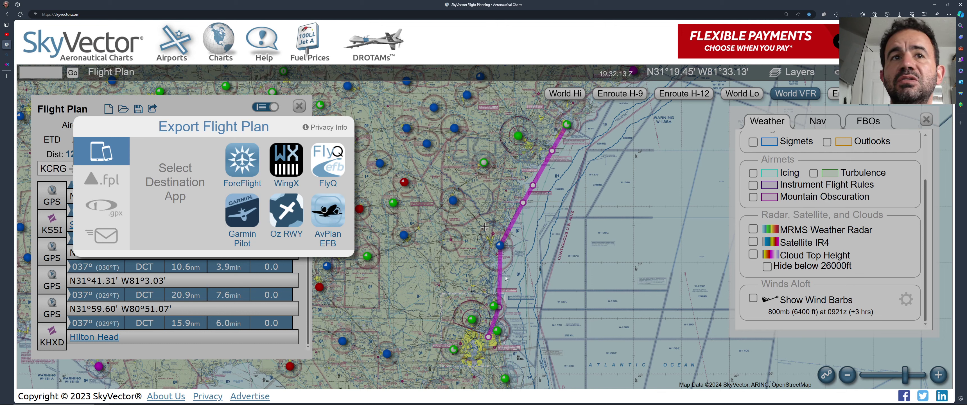
{"action": "left_click", "coordinate": [104, 182]}
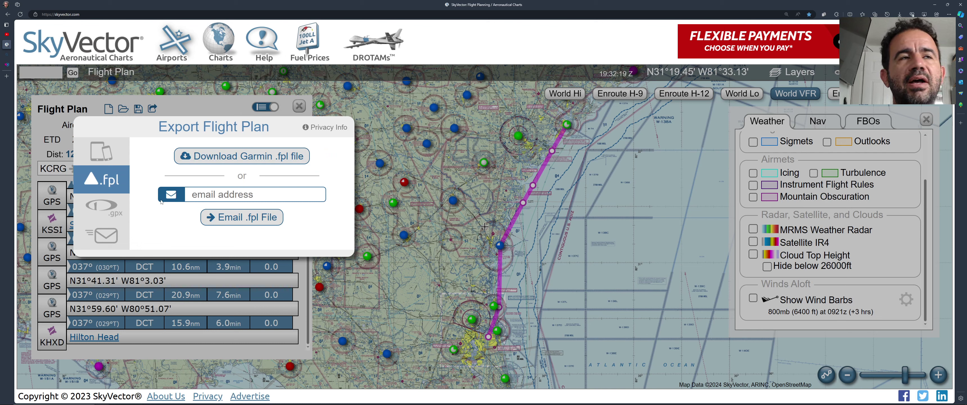
{"action": "left_click", "coordinate": [109, 240]}
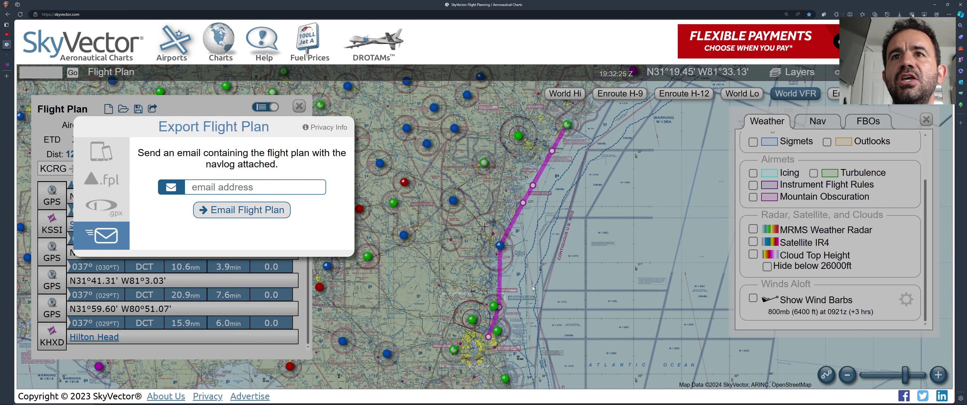
{"action": "left_click", "coordinate": [551, 232]}
Clear the flight plan and weather layer panels off the chart and read the station weather at Jacksonville Craig (KCRG).
{"action": "left_click_drag", "start_coordinate": [580, 289], "coordinate": [569, 208]}
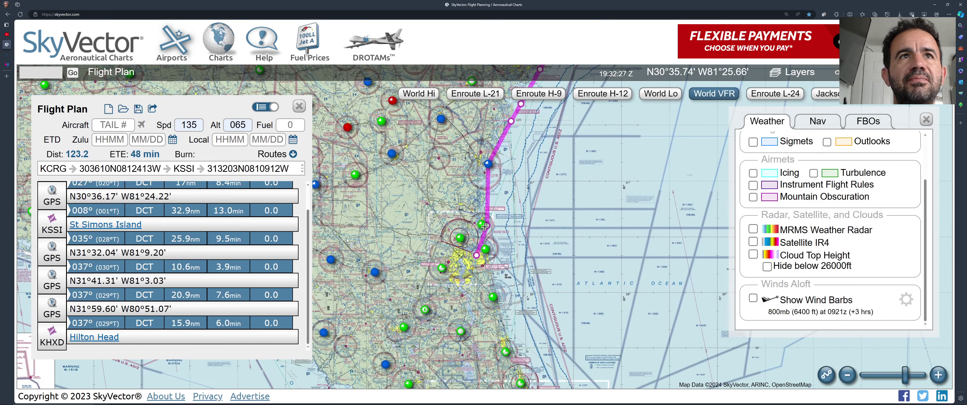
{"action": "scroll", "coordinate": [484, 225], "scroll_direction": "up", "scroll_amount": 2}
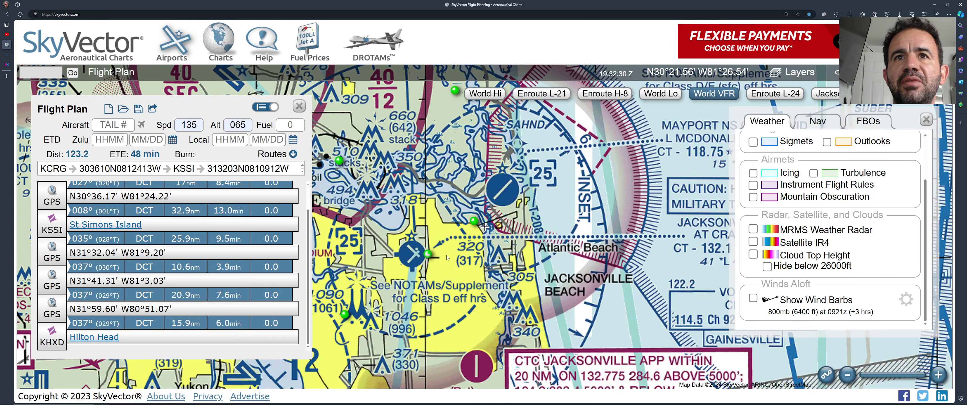
{"action": "mouse_move", "coordinate": [413, 255]}
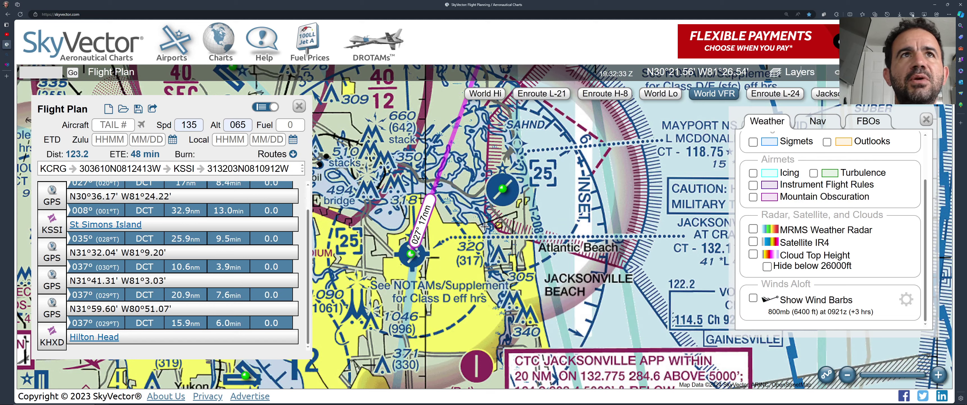
{"action": "left_click", "coordinate": [299, 107]}
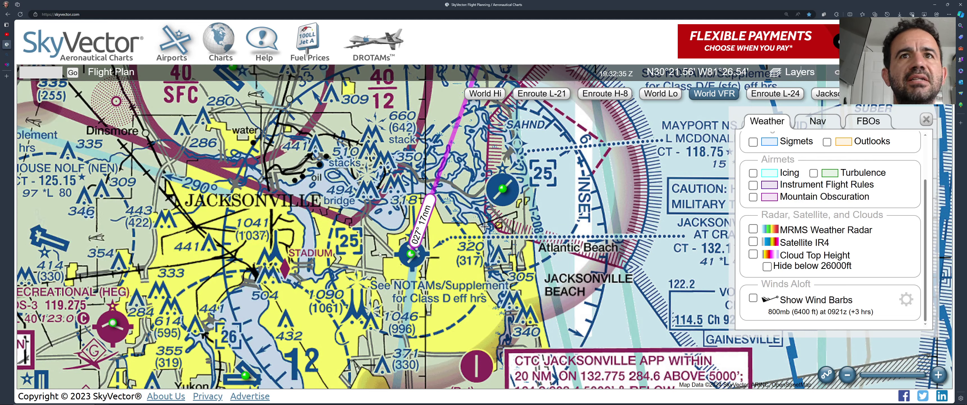
{"action": "mouse_move", "coordinate": [412, 256]}
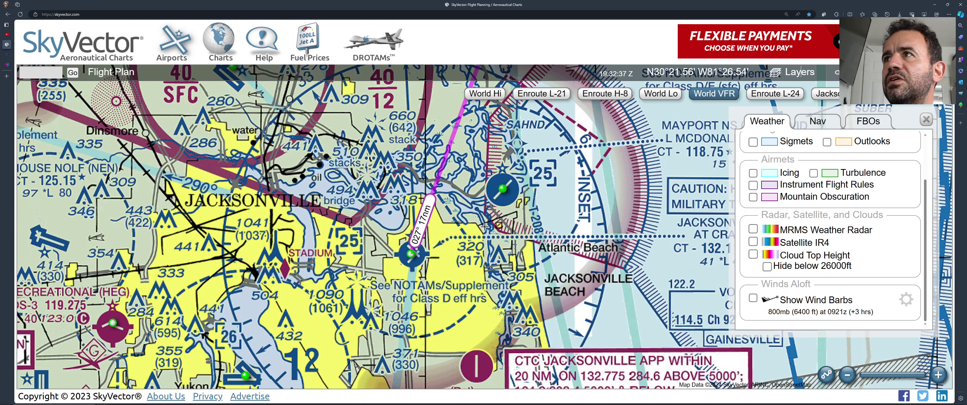
{"action": "left_click", "coordinate": [924, 120]}
{"action": "scroll", "coordinate": [412, 255], "scroll_direction": "up", "scroll_amount": 1}
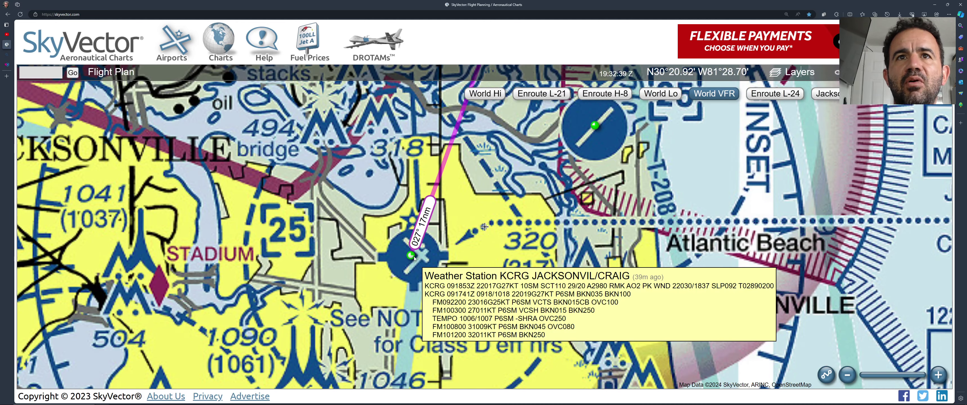
Open the KCRG airport diagram, examine its runways, taxiways, hot spots and frequencies, and close it.
{"action": "left_click", "coordinate": [412, 256]}
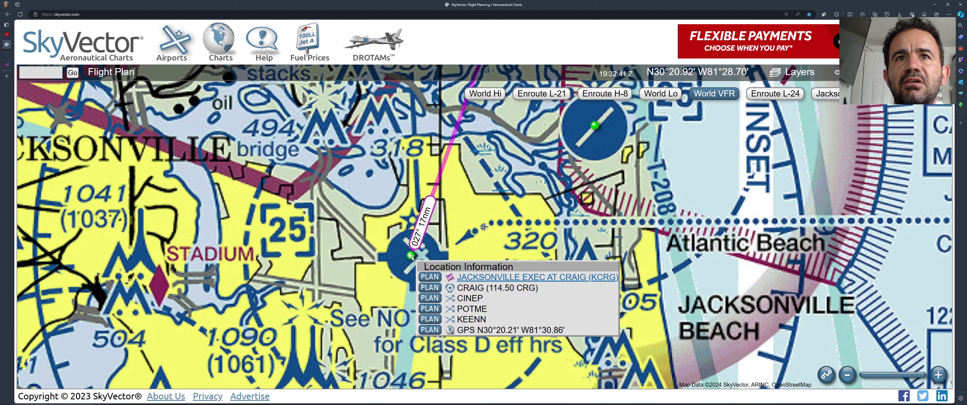
{"action": "mouse_move", "coordinate": [482, 281]}
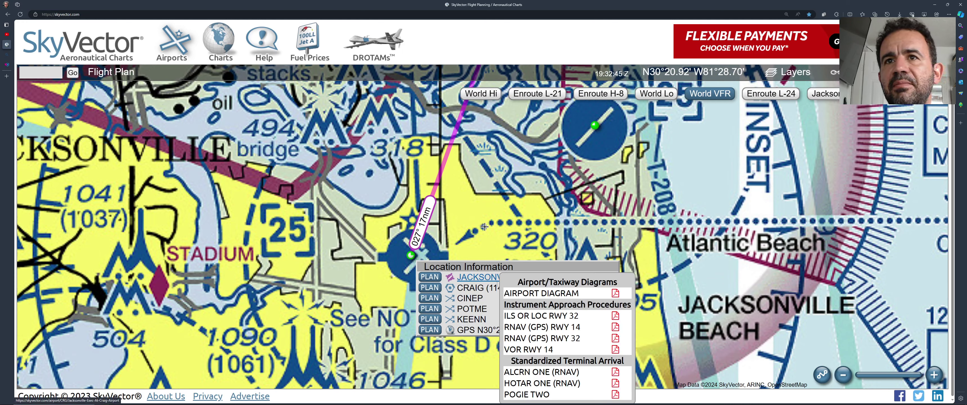
{"action": "left_click", "coordinate": [528, 294]}
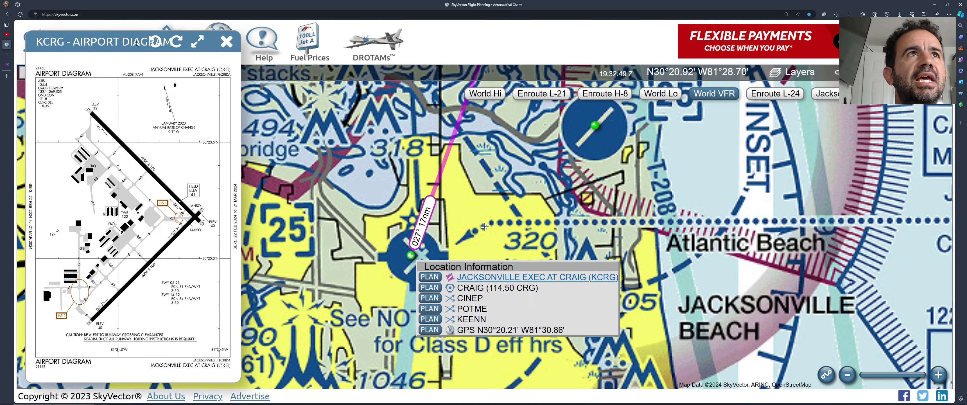
{"action": "left_click_drag", "start_coordinate": [240, 55], "coordinate": [344, 53]}
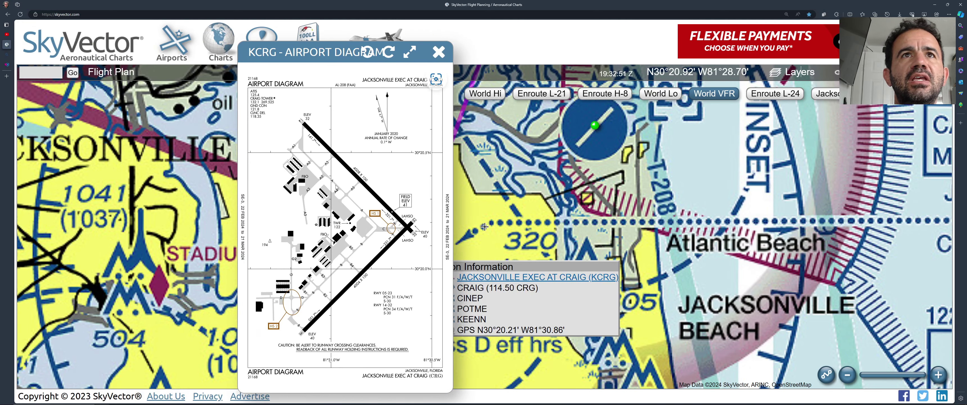
{"action": "scroll", "coordinate": [335, 187], "scroll_direction": "up", "scroll_amount": 5}
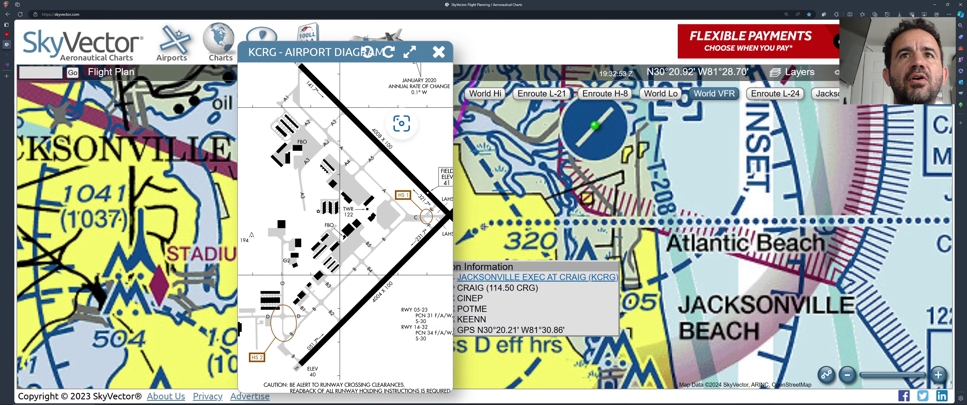
{"action": "left_click_drag", "start_coordinate": [354, 209], "coordinate": [349, 164]}
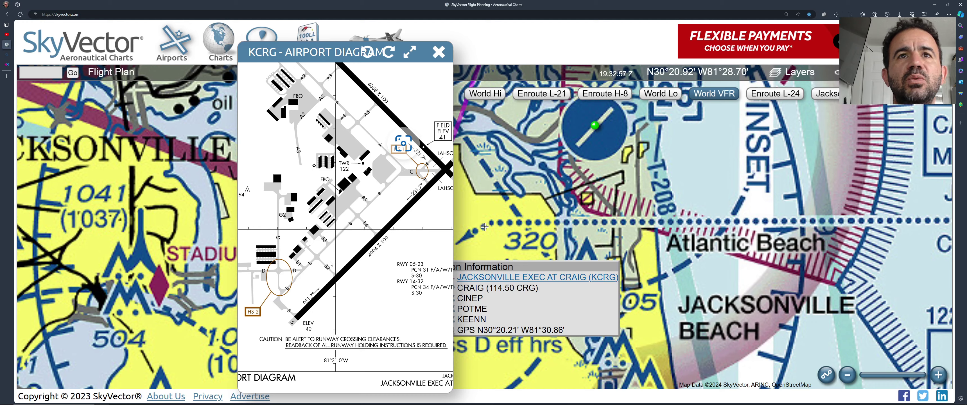
{"action": "left_click_drag", "start_coordinate": [350, 218], "coordinate": [390, 357]}
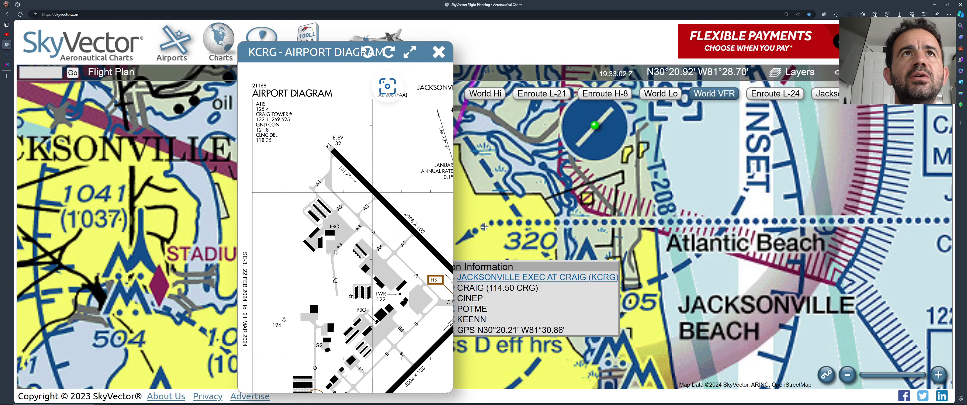
{"action": "left_click", "coordinate": [438, 52]}
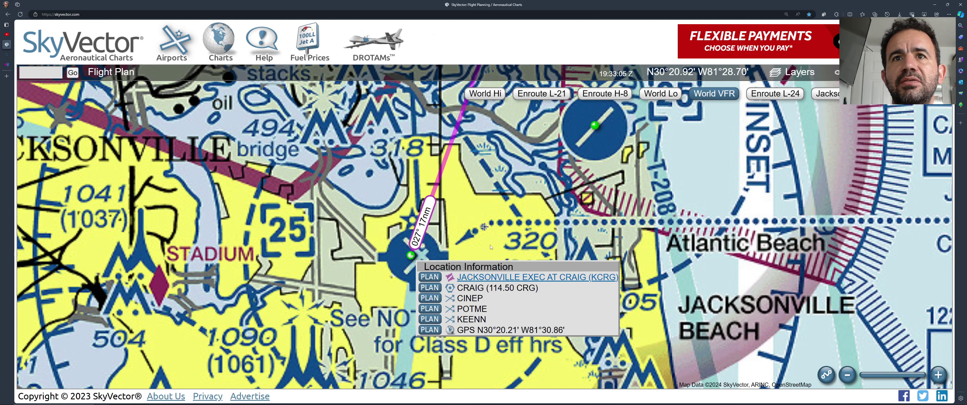
Open the KCRG VOR RWY 14 approach plate, examine its frequencies, plan view, profile and minimums, and close it.
{"action": "mouse_move", "coordinate": [478, 280]}
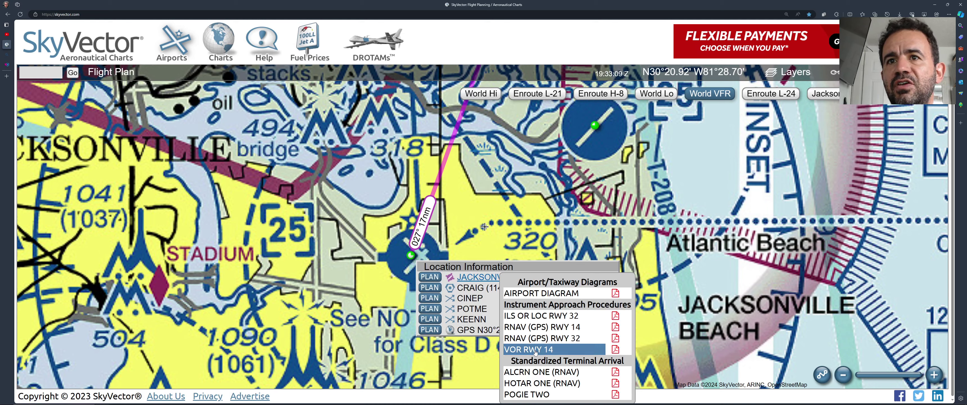
{"action": "left_click", "coordinate": [538, 349]}
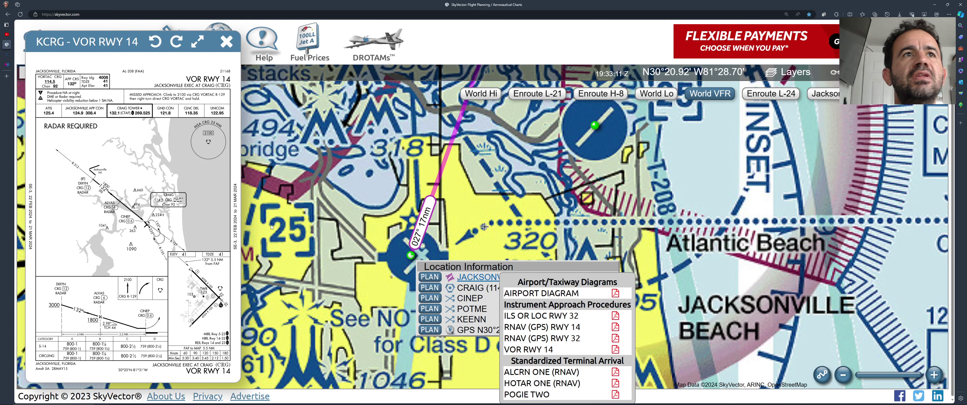
{"action": "left_click_drag", "start_coordinate": [232, 49], "coordinate": [364, 51]}
{"action": "scroll", "coordinate": [357, 178], "scroll_direction": "up", "scroll_amount": 3}
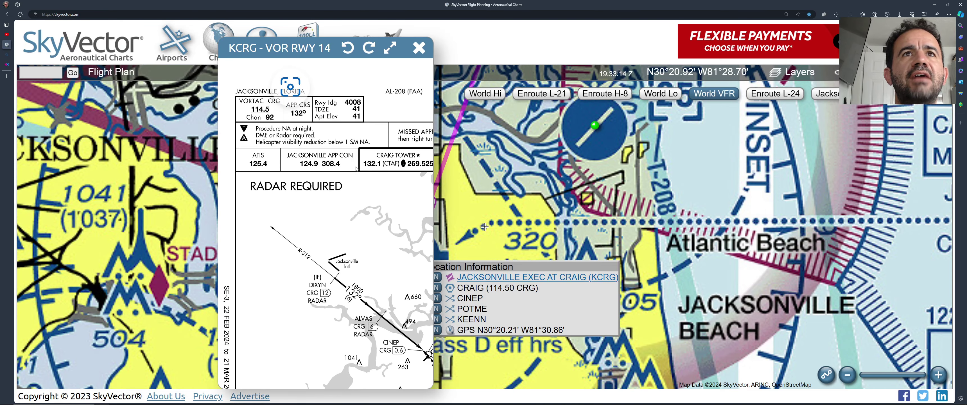
{"action": "left_click_drag", "start_coordinate": [376, 174], "coordinate": [303, 146]}
{"action": "left_click_drag", "start_coordinate": [360, 359], "coordinate": [299, 153]}
{"action": "left_click_drag", "start_coordinate": [254, 240], "coordinate": [349, 227]}
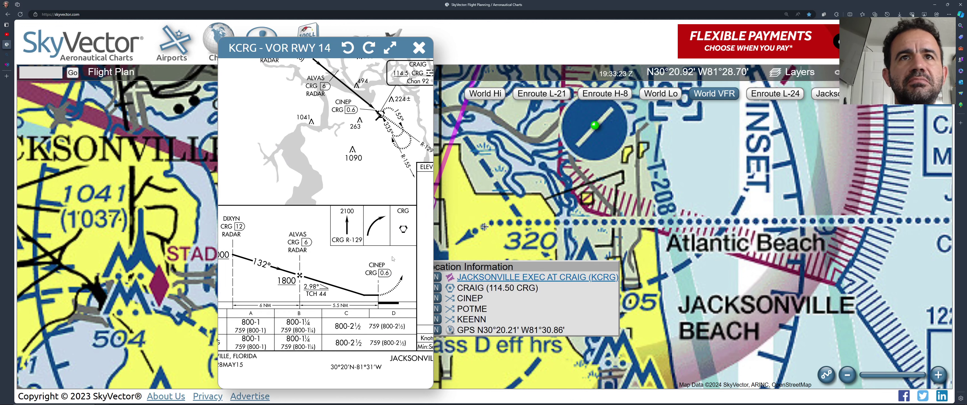
{"action": "left_click_drag", "start_coordinate": [392, 258], "coordinate": [290, 282]}
{"action": "left_click_drag", "start_coordinate": [344, 229], "coordinate": [342, 248]}
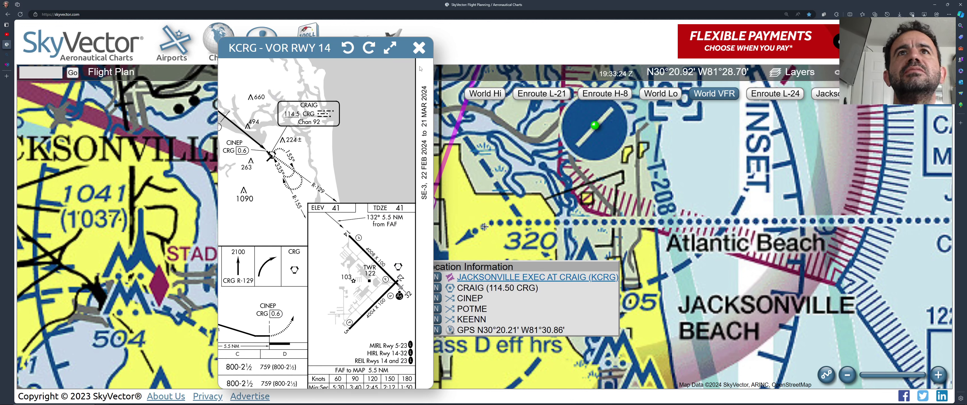
{"action": "left_click", "coordinate": [419, 47]}
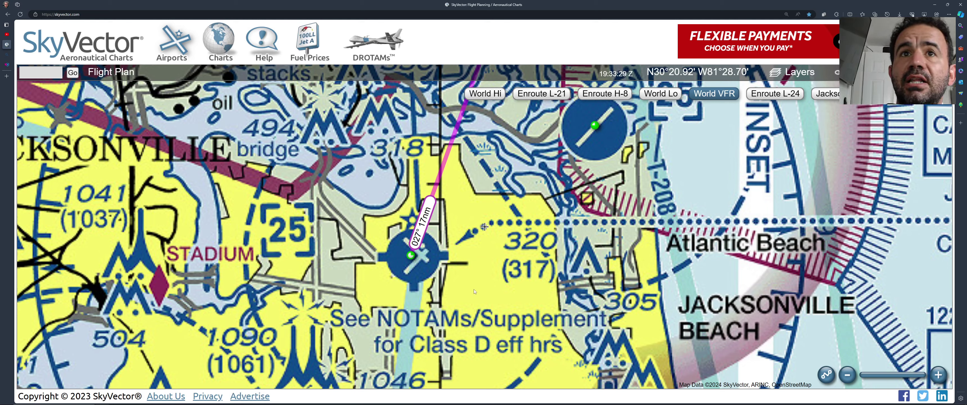
Check the location information at Jacksonville Craig once more, dismiss it and reopen the flight plan.
{"action": "left_click", "coordinate": [411, 256]}
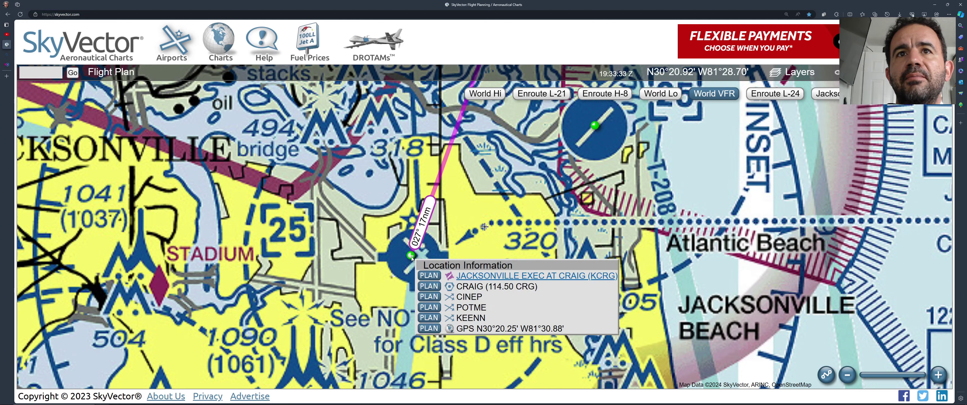
{"action": "mouse_move", "coordinate": [469, 278]}
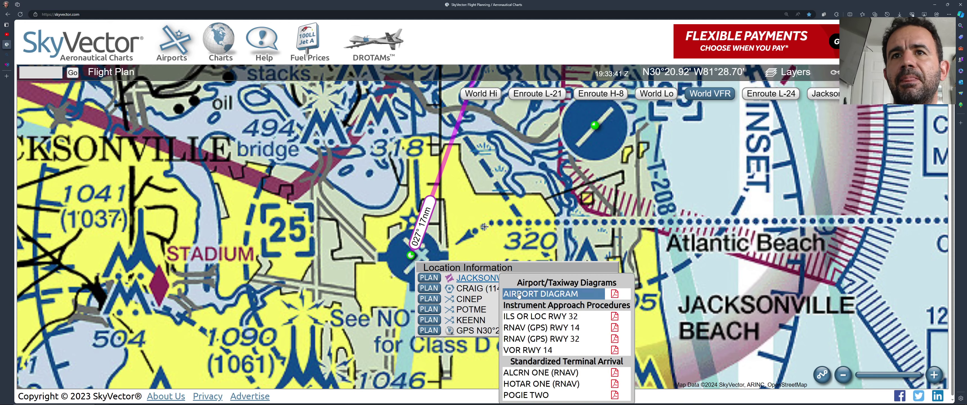
{"action": "left_click", "coordinate": [429, 257]}
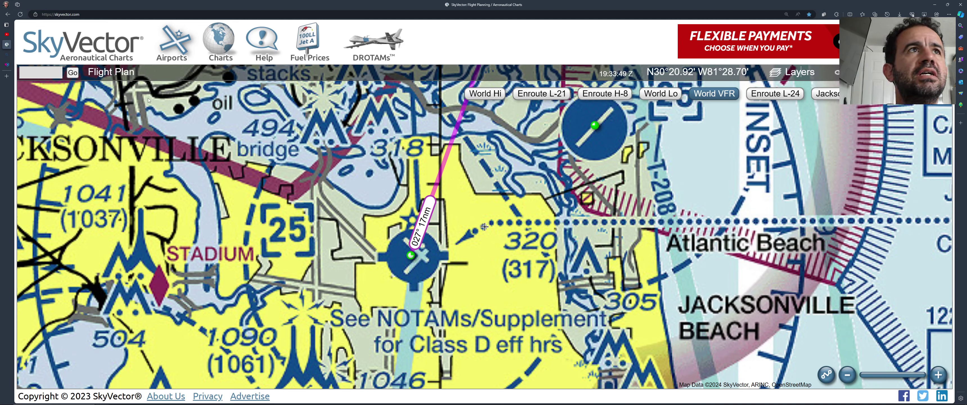
{"action": "left_click", "coordinate": [113, 73]}
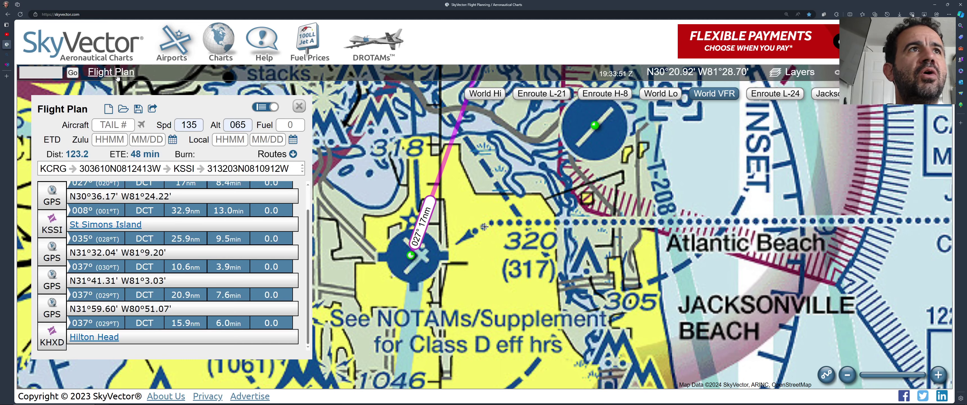
Review the email option for exporting the flight plan, dismiss it and close the flight plan panel.
{"action": "left_click", "coordinate": [152, 109]}
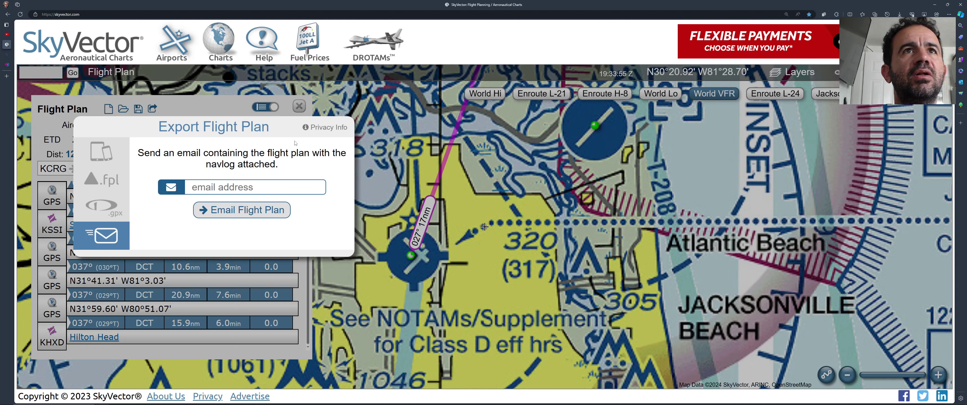
{"action": "left_click", "coordinate": [395, 183]}
{"action": "left_click", "coordinate": [299, 106]}
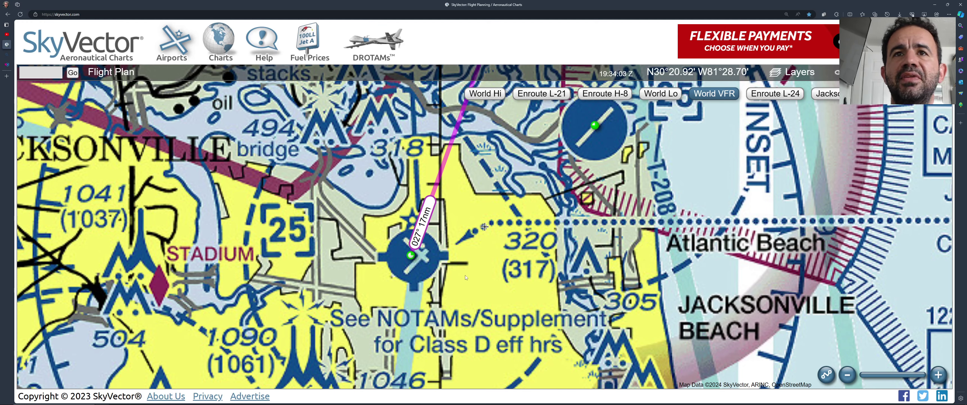
Examine the VFR chart around Jacksonville Craig, including its Class D airspace, frequencies and neighbouring Mayport and Jacksonville airspace.
{"action": "left_click_drag", "start_coordinate": [465, 275], "coordinate": [501, 261]}
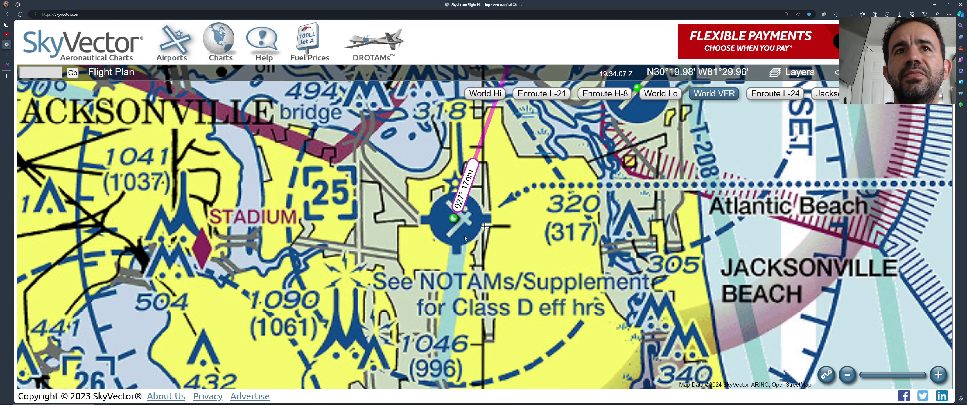
{"action": "scroll", "coordinate": [464, 235], "scroll_direction": "down", "scroll_amount": 2}
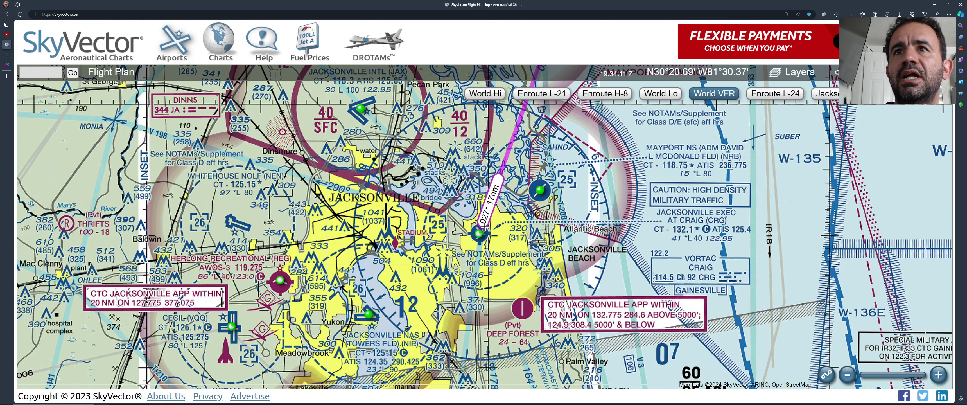
{"action": "left_click_drag", "start_coordinate": [610, 169], "coordinate": [557, 202]}
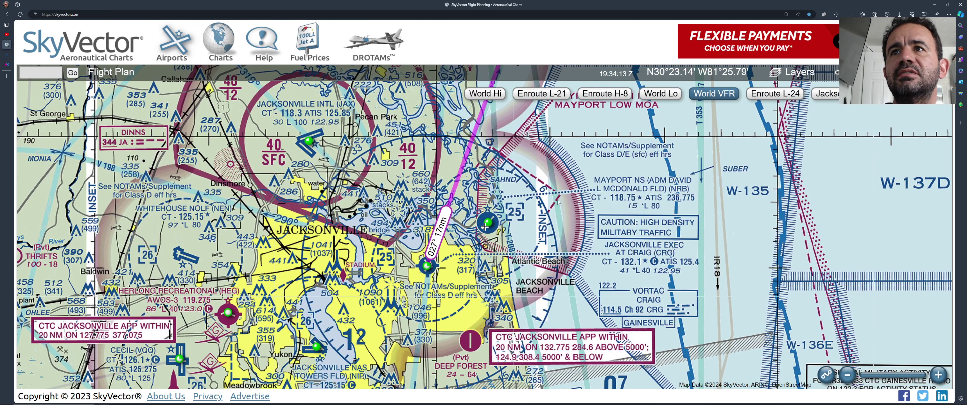
{"action": "key", "text": "Down"}
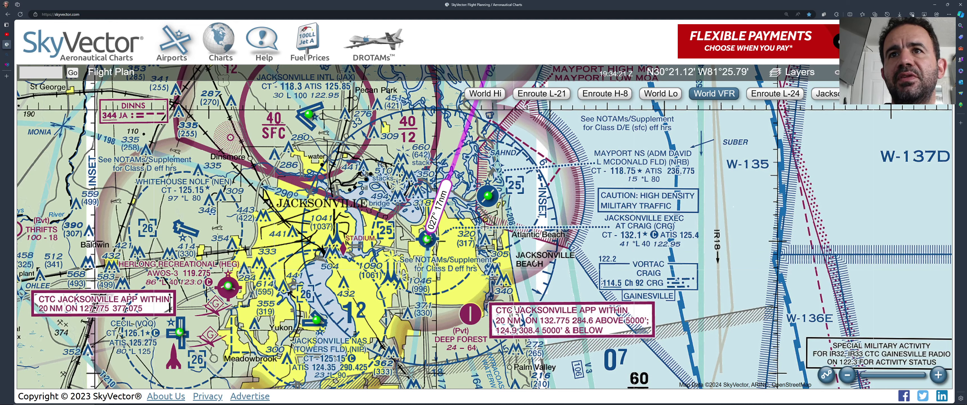
{"action": "mouse_move", "coordinate": [427, 245]}
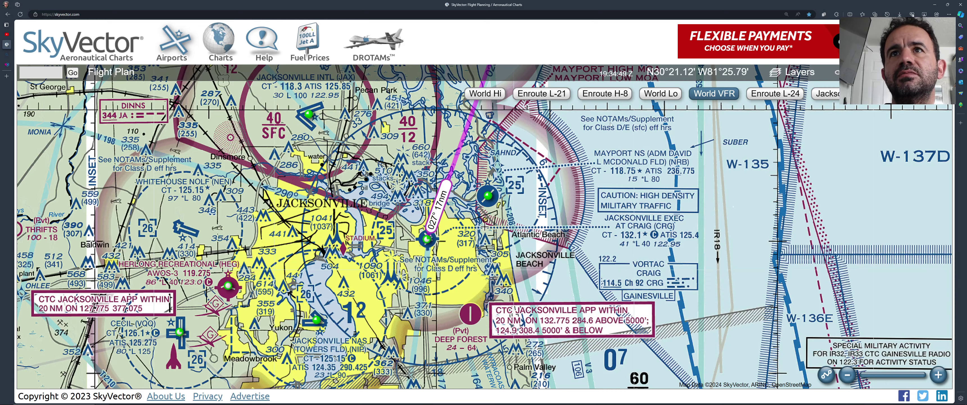
Follow the magenta route north to Hilton Head (HXD) and examine the airport's airspace, frequencies and nearby warning areas.
{"action": "scroll", "coordinate": [610, 125], "scroll_direction": "down", "scroll_amount": 5}
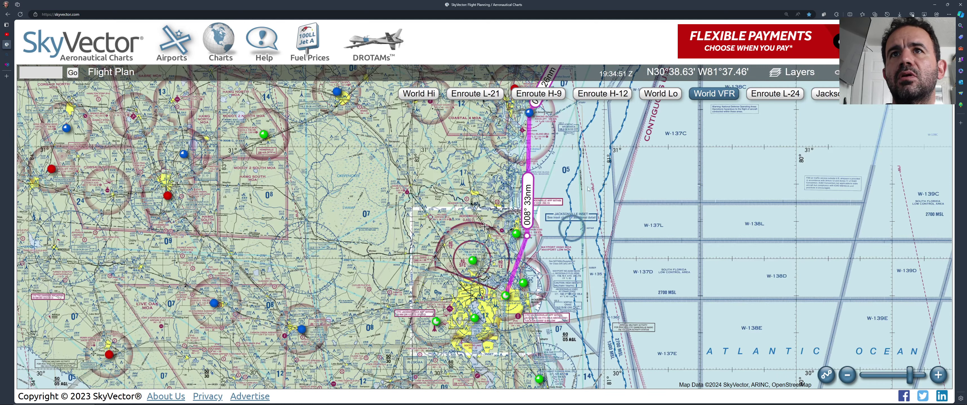
{"action": "left_click_drag", "start_coordinate": [587, 189], "coordinate": [519, 326]}
{"action": "left_click_drag", "start_coordinate": [587, 168], "coordinate": [463, 357]}
{"action": "scroll", "coordinate": [426, 226], "scroll_direction": "up", "scroll_amount": 2}
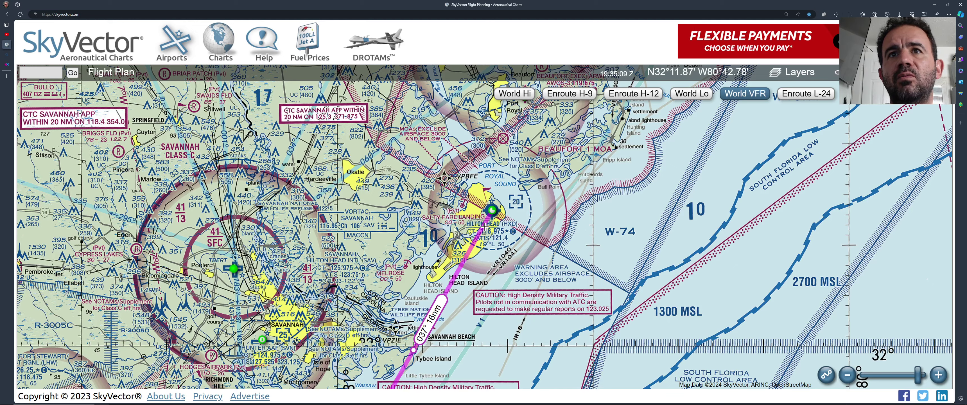
{"action": "scroll", "coordinate": [455, 223], "scroll_direction": "up", "scroll_amount": 1}
{"action": "scroll", "coordinate": [463, 235], "scroll_direction": "up", "scroll_amount": 1}
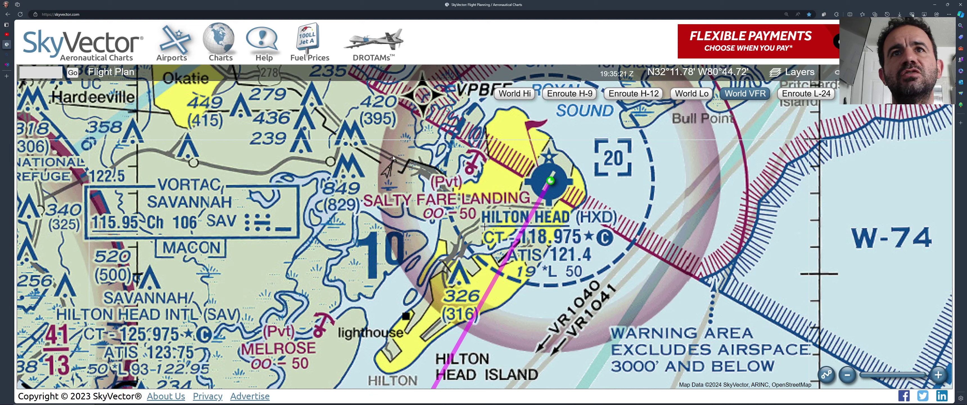
{"action": "left_click_drag", "start_coordinate": [594, 207], "coordinate": [548, 201]}
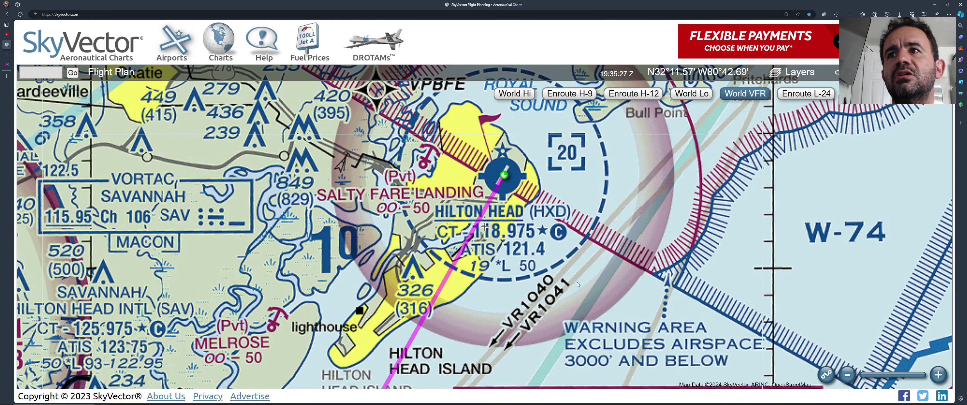
Trace the route back south from Hilton Head past Savannah to St Simons Island, examining the airspace and military areas along it.
{"action": "scroll", "coordinate": [578, 284], "scroll_direction": "down", "scroll_amount": 2}
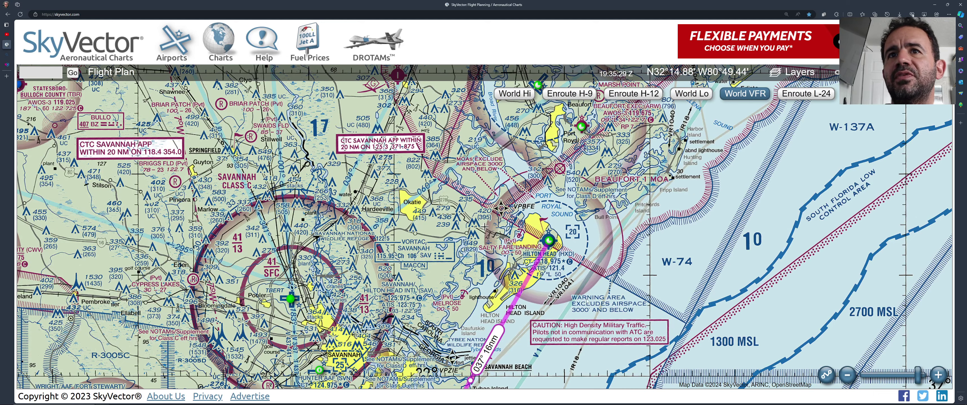
{"action": "left_click_drag", "start_coordinate": [565, 355], "coordinate": [551, 277]}
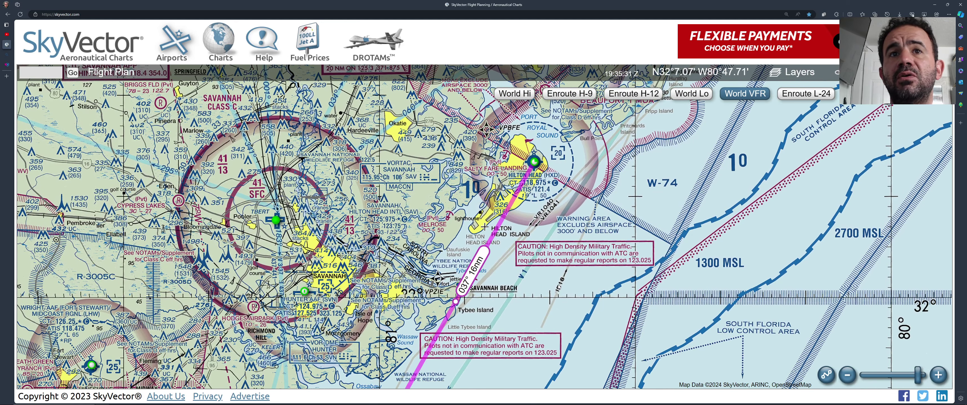
{"action": "left_click_drag", "start_coordinate": [548, 329], "coordinate": [549, 265]}
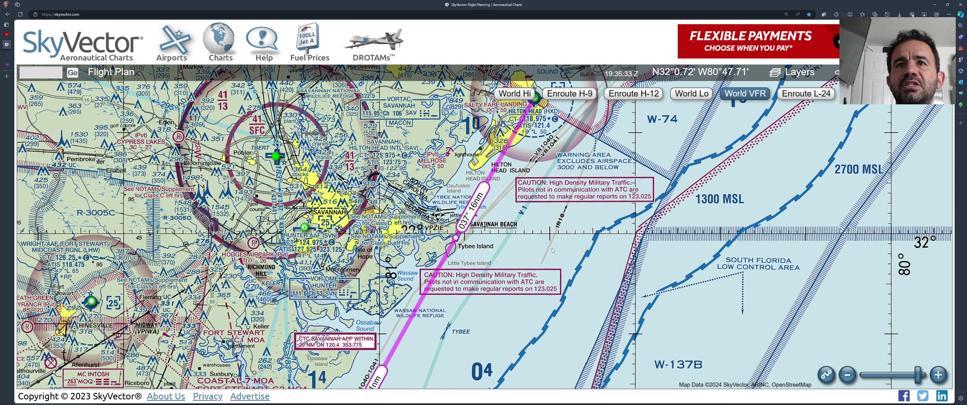
{"action": "left_click_drag", "start_coordinate": [581, 241], "coordinate": [619, 356]}
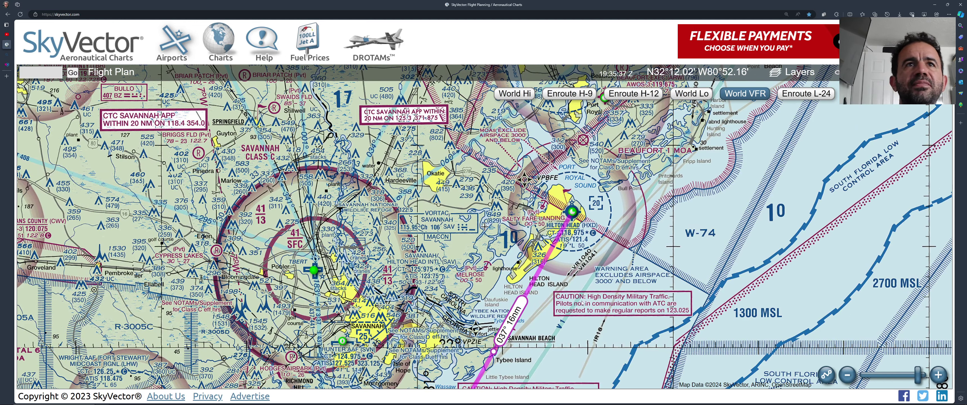
{"action": "left_click_drag", "start_coordinate": [582, 302], "coordinate": [576, 207]}
{"action": "scroll", "coordinate": [563, 202], "scroll_direction": "down", "scroll_amount": 1}
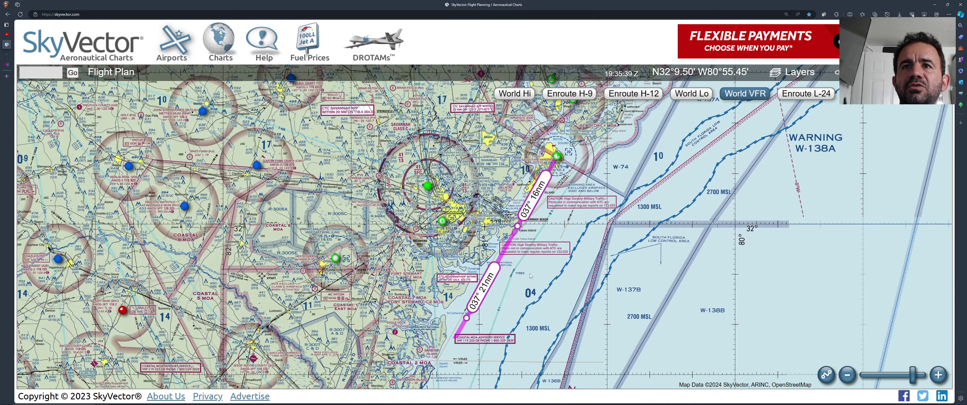
{"action": "left_click_drag", "start_coordinate": [530, 275], "coordinate": [532, 216]}
{"action": "left_click_drag", "start_coordinate": [517, 292], "coordinate": [530, 232]}
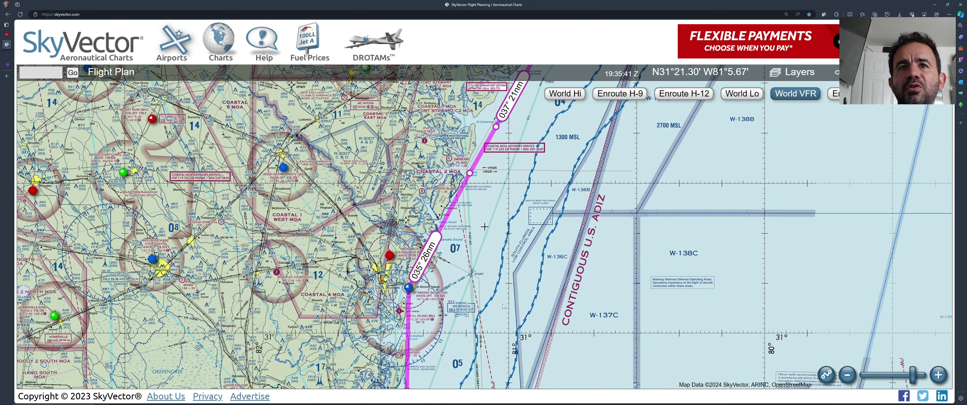
{"action": "left_click_drag", "start_coordinate": [497, 316], "coordinate": [530, 215]}
{"action": "left_click_drag", "start_coordinate": [504, 172], "coordinate": [485, 227]}
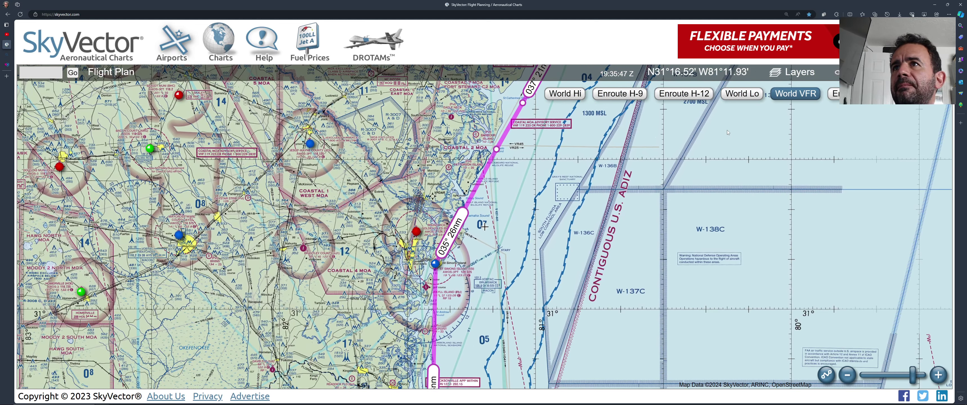
Display the route on the World Lo enroute chart and on the World Hi chart to compare their airways.
{"action": "left_click", "coordinate": [747, 99]}
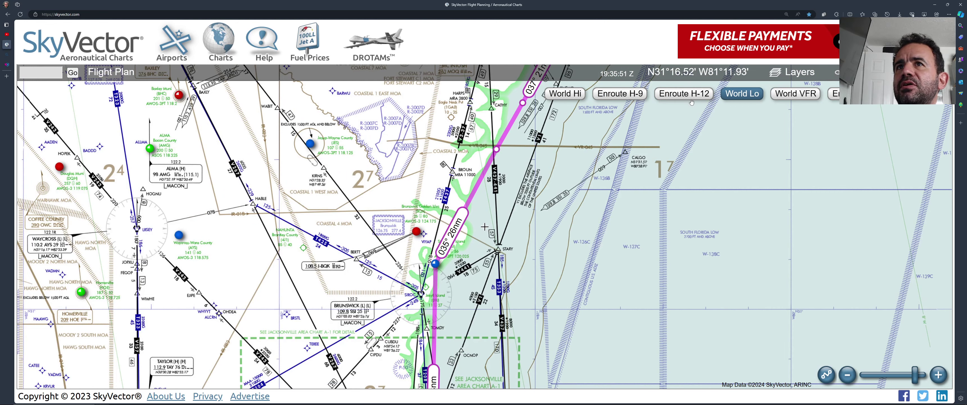
{"action": "left_click", "coordinate": [580, 96]}
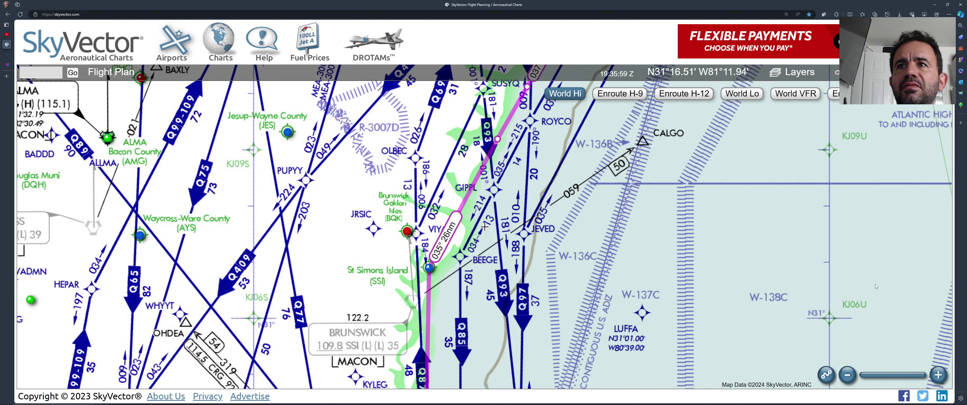
{"action": "key", "text": "alt+Tab"}
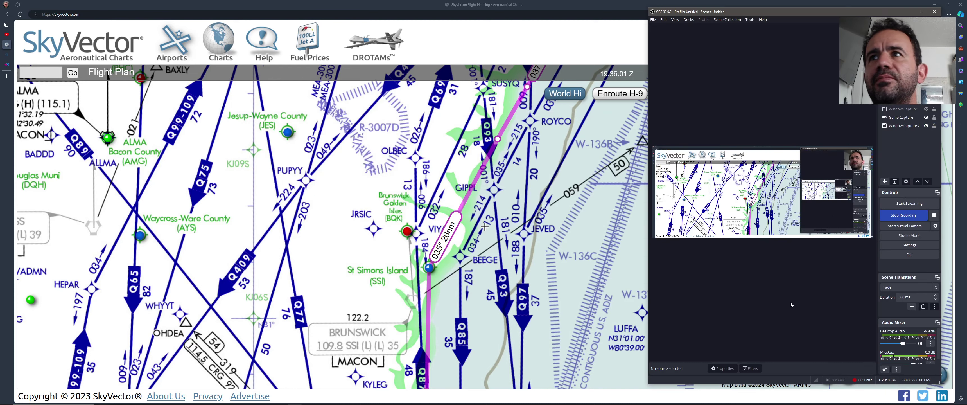